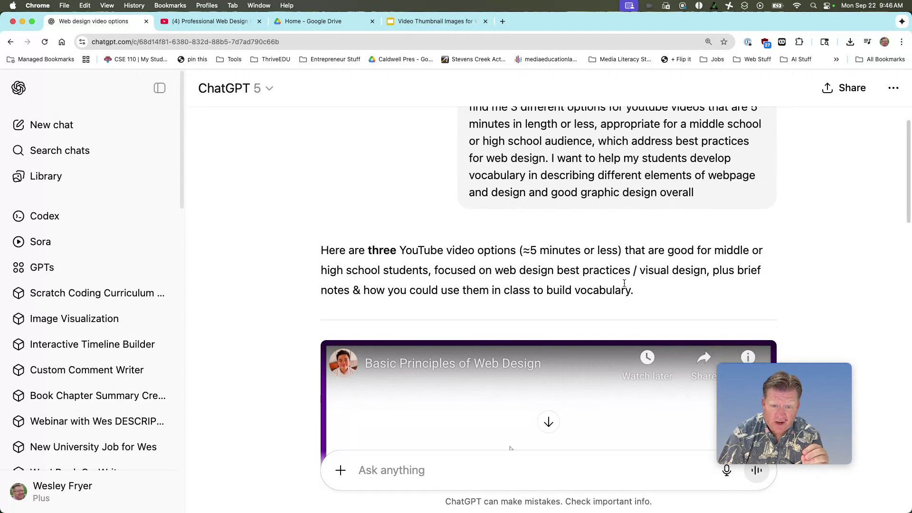
- Review the chat prompt and the suggested YouTube videos on web design best practices
scroll(624, 283, up, 2)
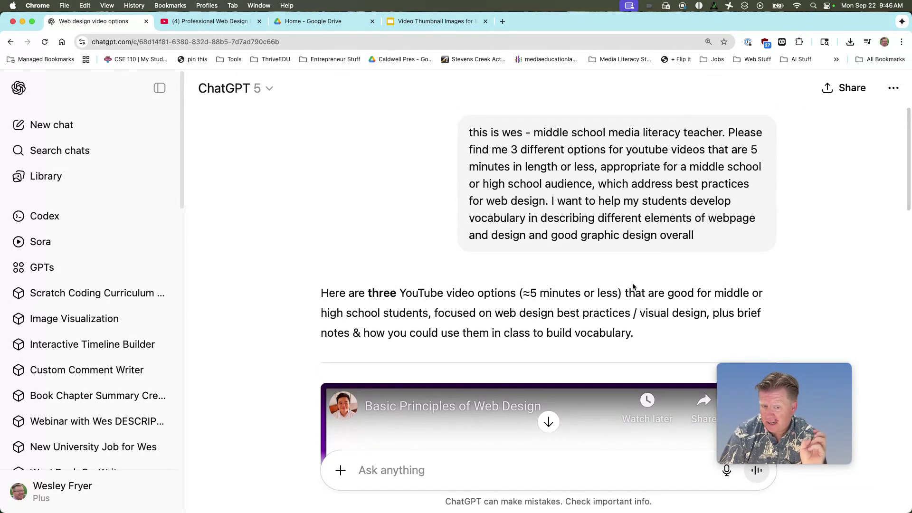
scroll(634, 285, down, 1)
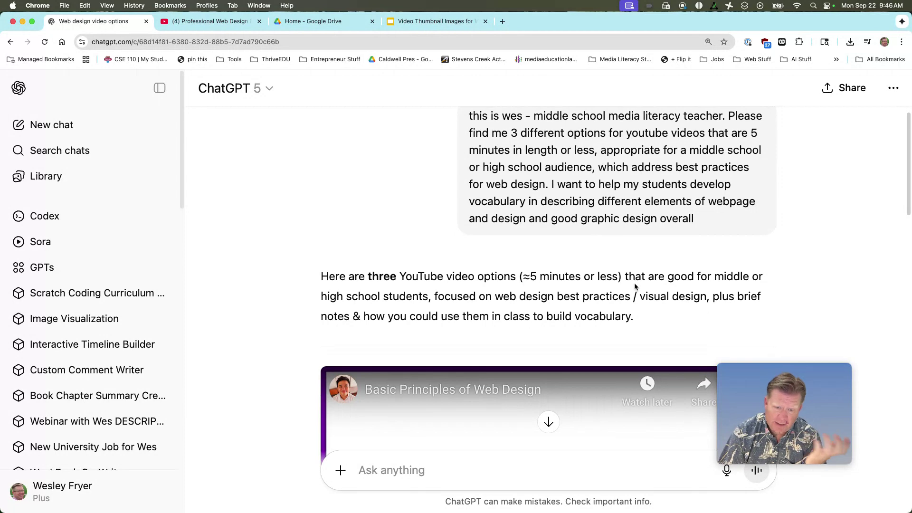
scroll(634, 283, down, 2)
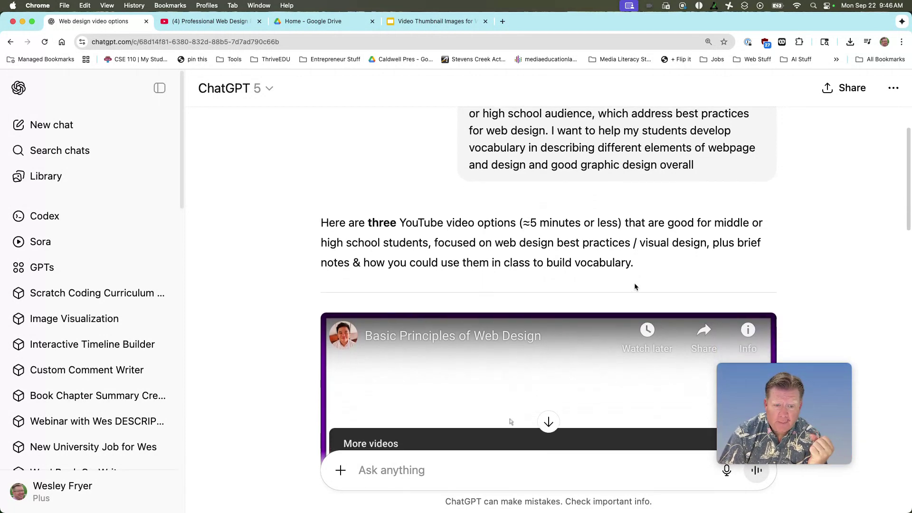
scroll(634, 283, down, 5)
scroll(634, 283, down, 15)
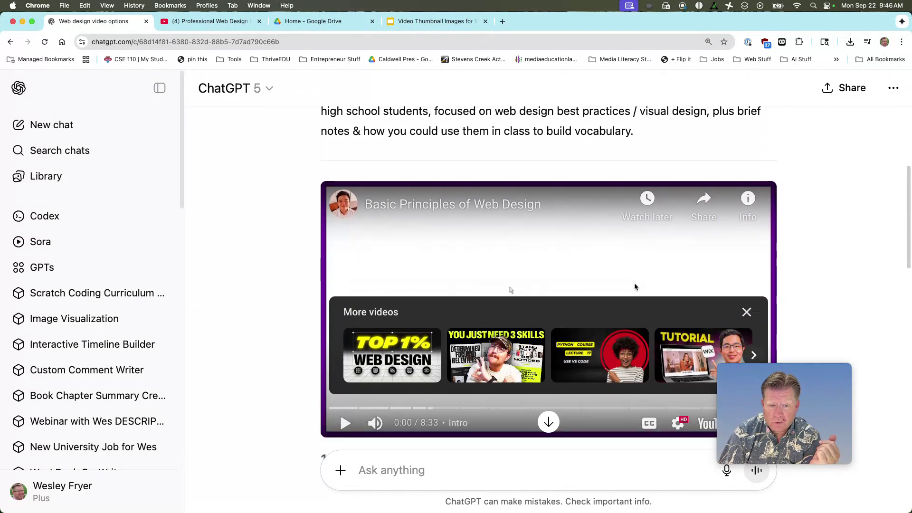
scroll(625, 302, down, 5)
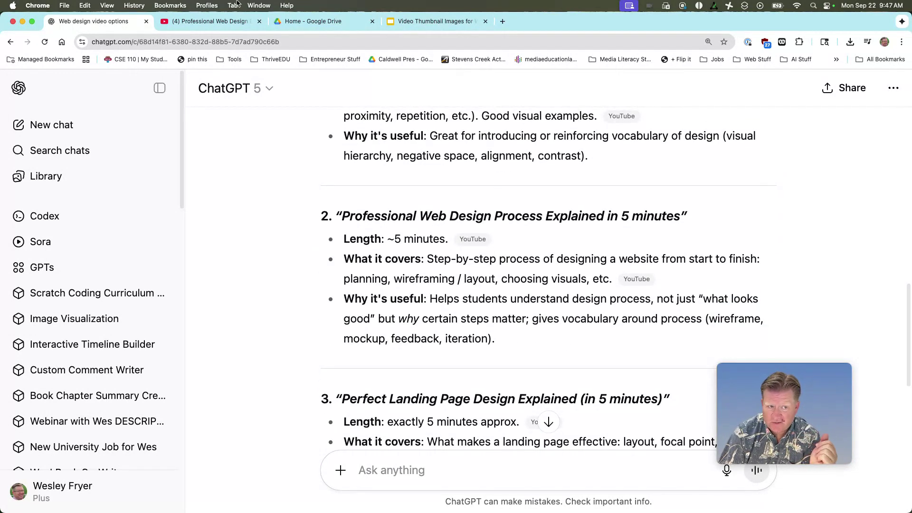
- Copy the web address of the YouTube video "Professional Web Design Process Explained in 5 minutes"
click(220, 24)
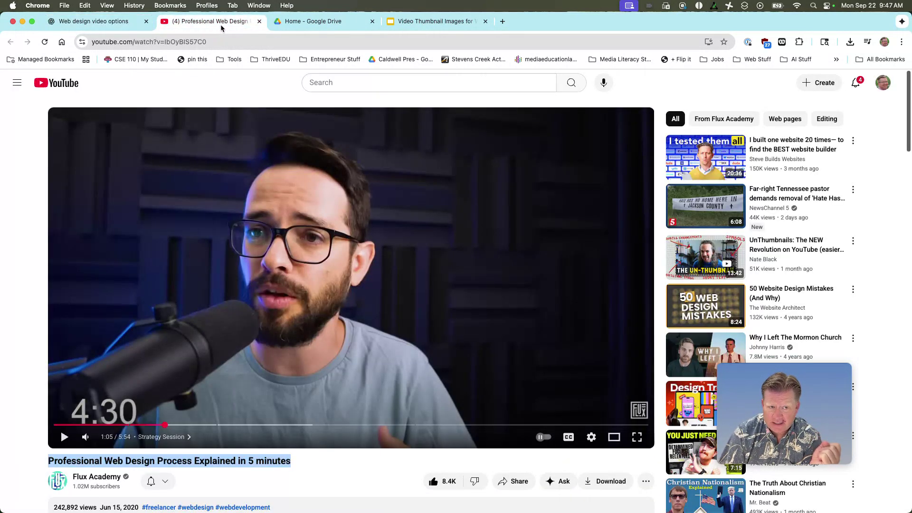
click(206, 41)
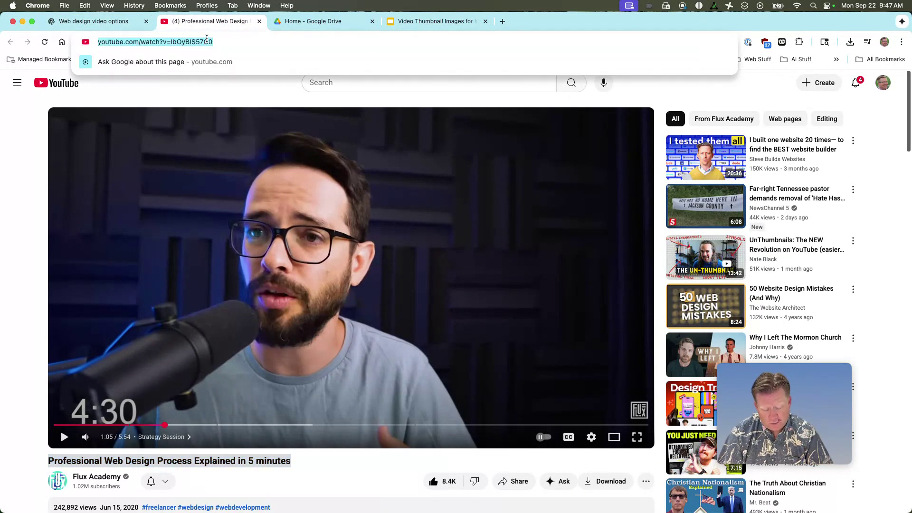
key(super+c)
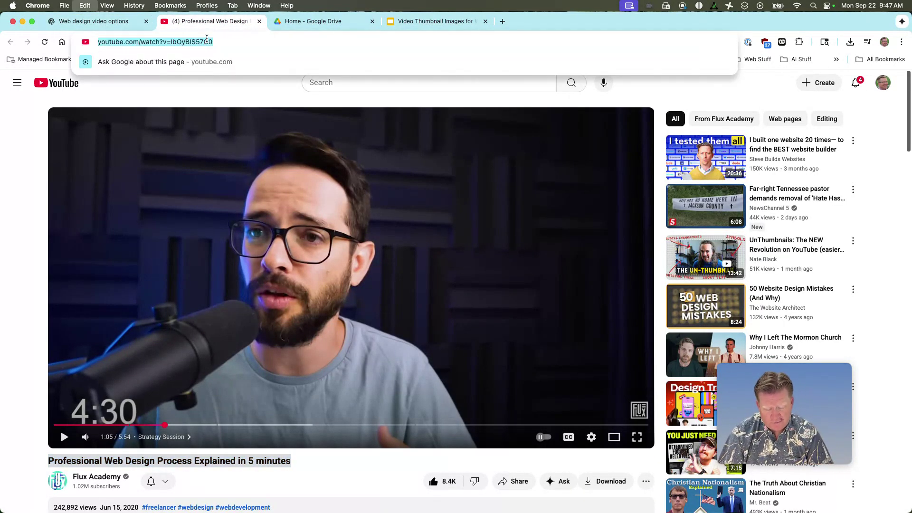
- Extract the video's transcript with the bookmarked YouTube Transcript Generator and copy the full transcript
click(503, 22)
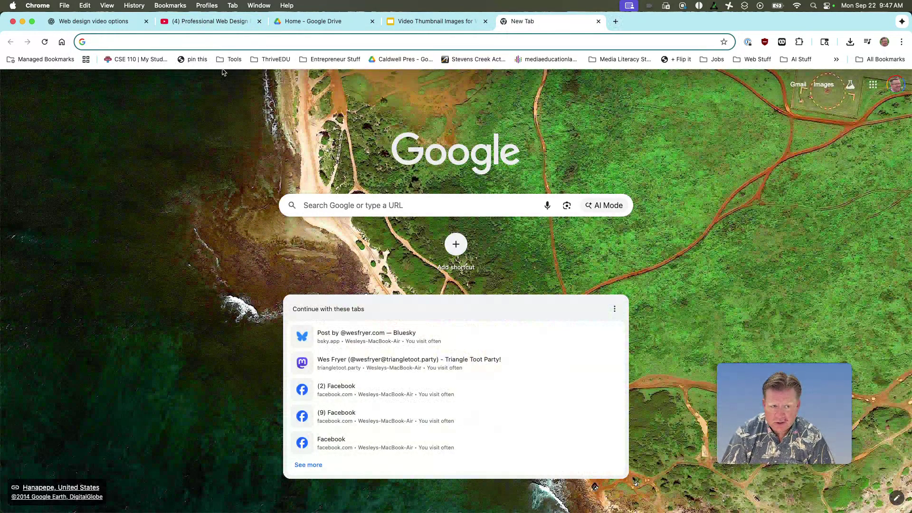
click(234, 59)
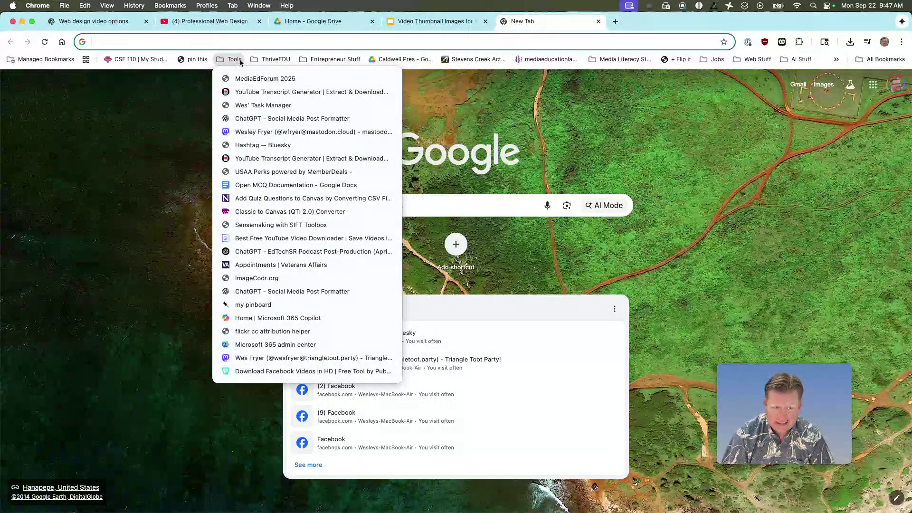
click(270, 92)
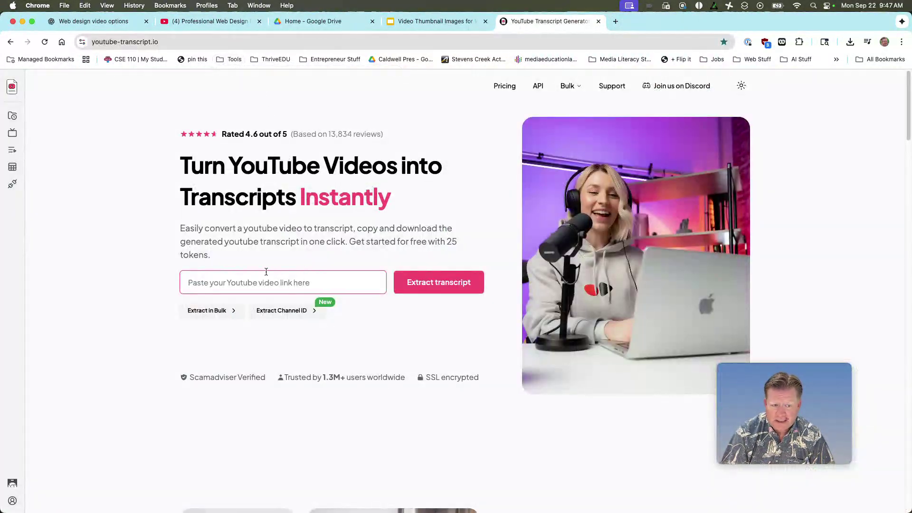
key(super+v)
click(419, 282)
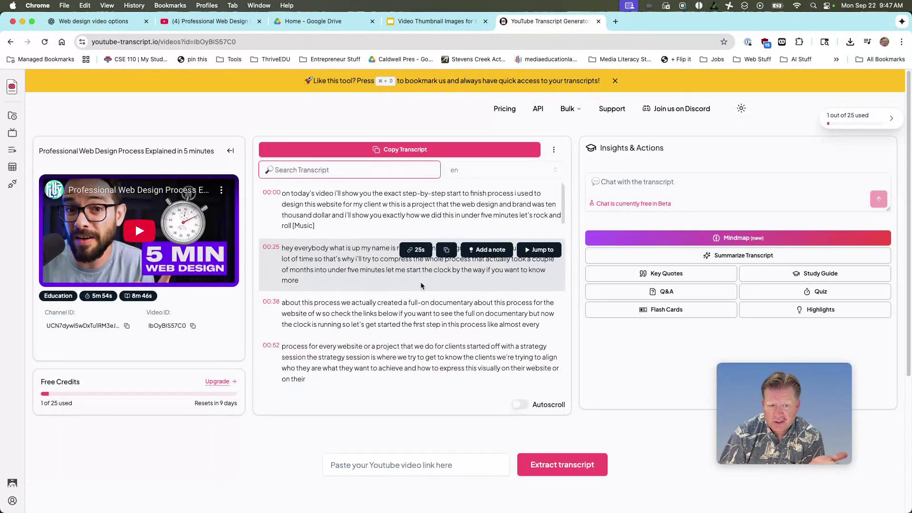
click(416, 151)
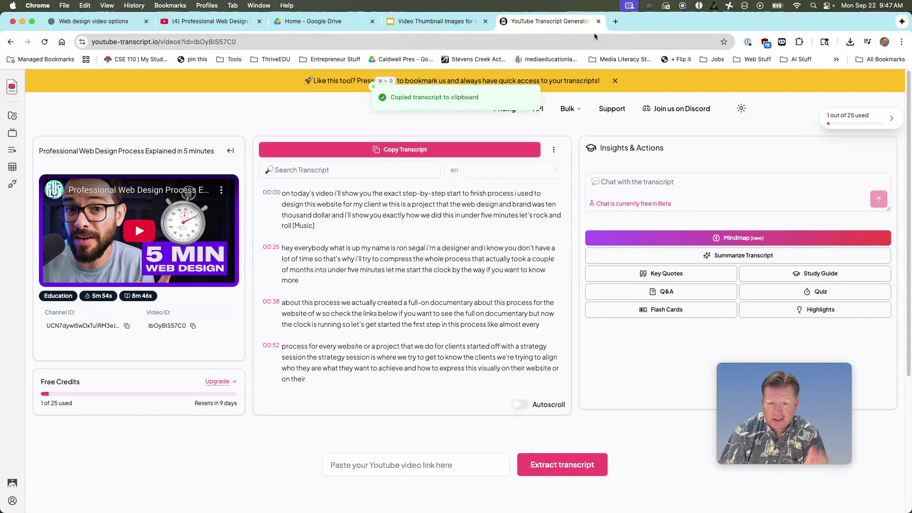
- Create a new Google Docs document starting with the line "Transcript of video:" and paste the copied transcript below it
click(616, 21)
text(docs.new)
key(Return)
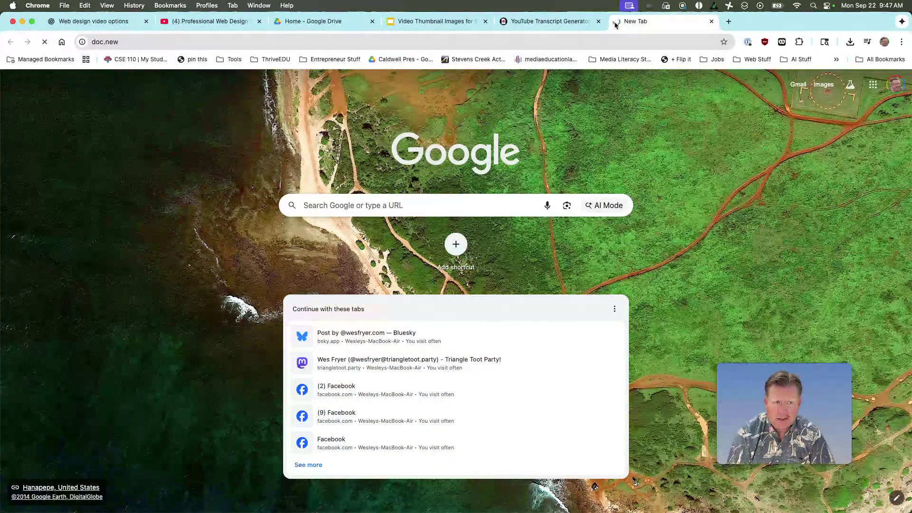
text(Trans)
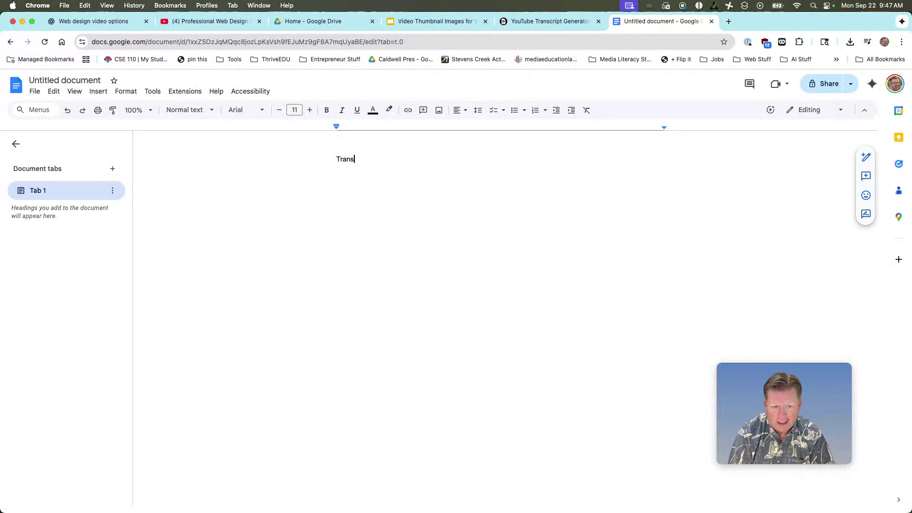
text(cript of video:)
key(Return)
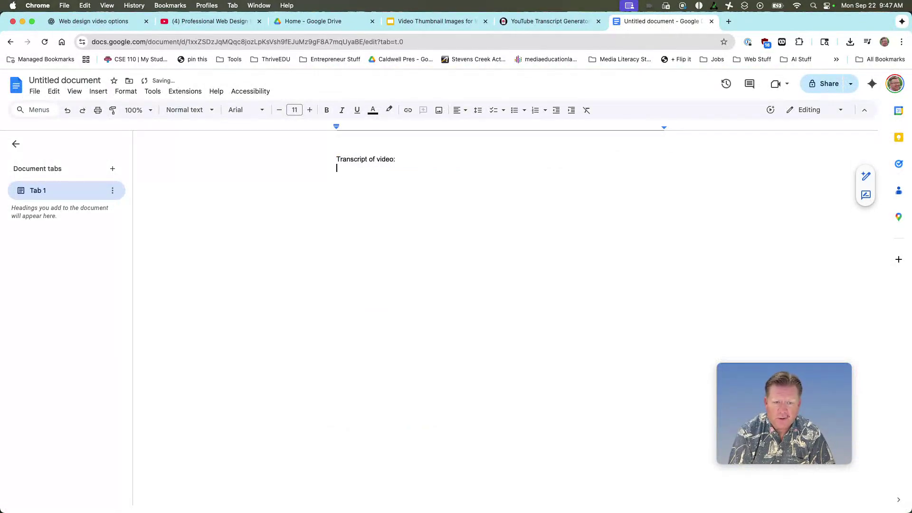
key(super+v)
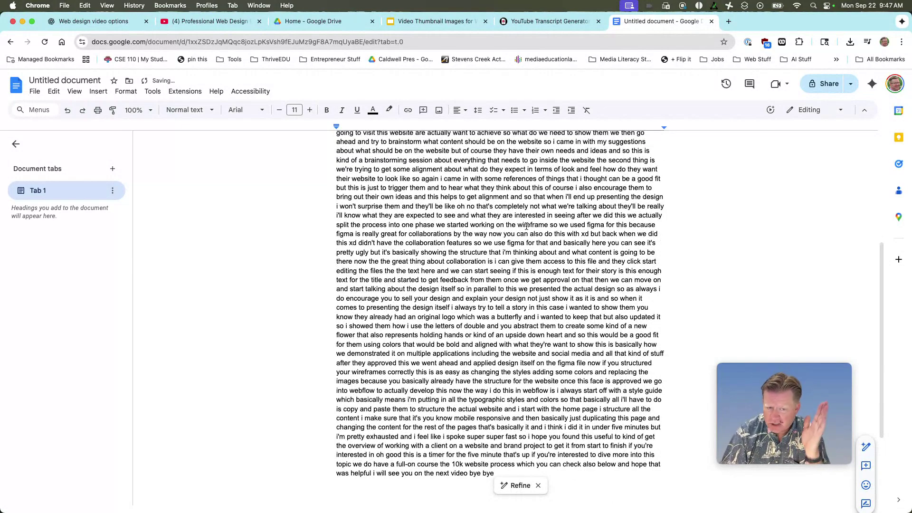
scroll(505, 287, up, 5)
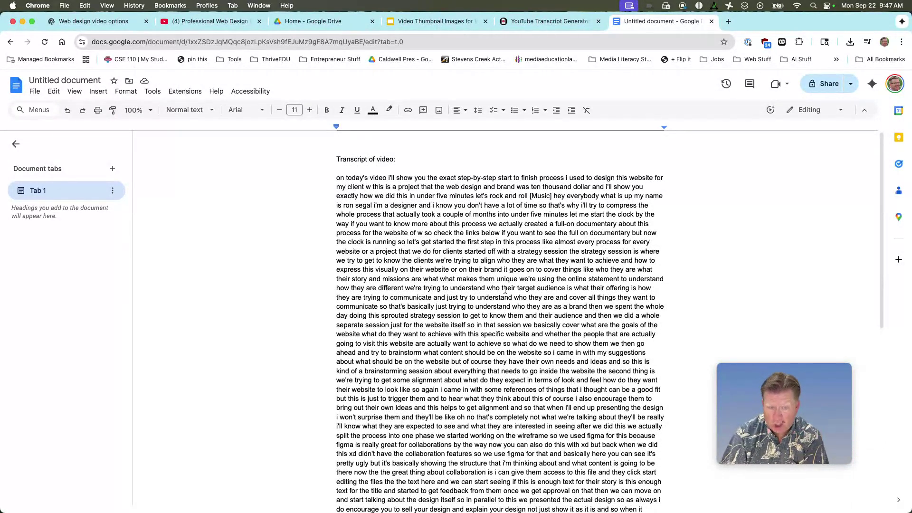
- Copy the video's title from YouTube and paste it after "Transcript of video:" in the document
click(227, 21)
drag(48, 461, 305, 464)
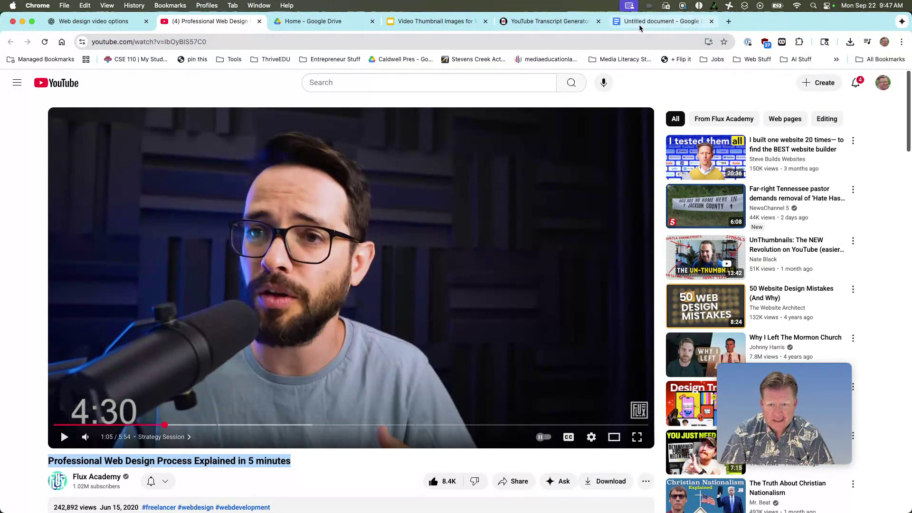
click(662, 22)
click(413, 155)
key(cmd+v)
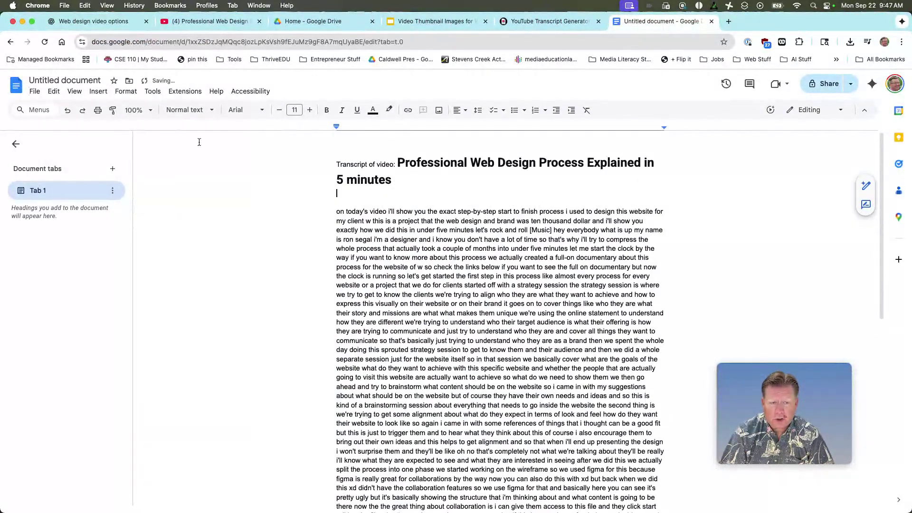
- Name the document "Transcript of video: Professional Web Design Process Explained in 5 minutes" and download a copy of it
click(52, 80)
click(35, 92)
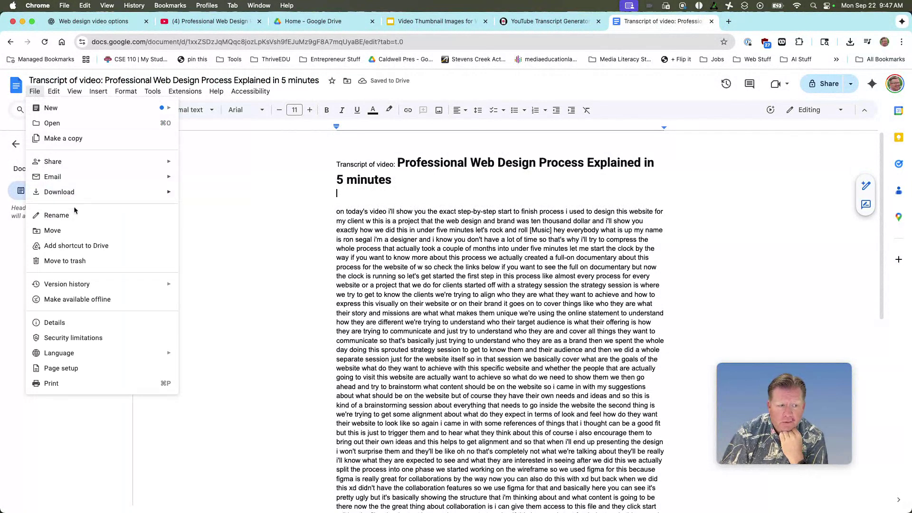
mouse_move(80, 192)
click(218, 241)
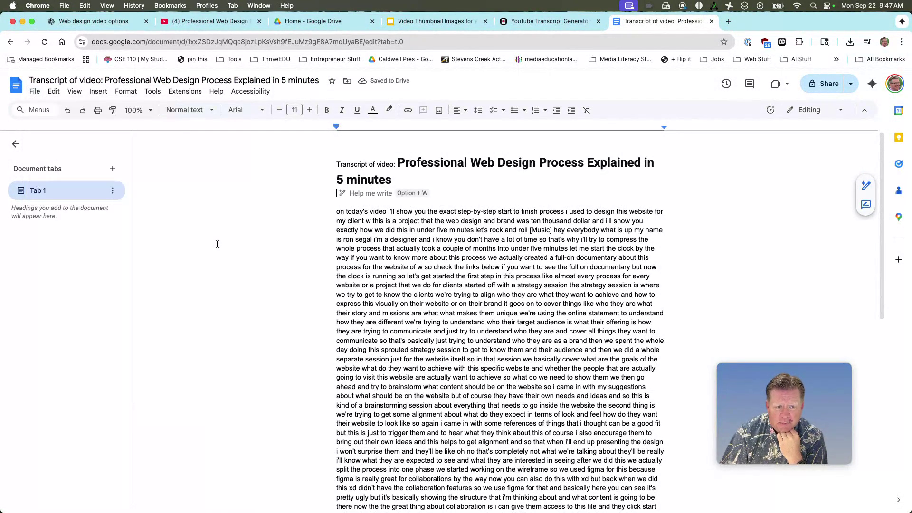
- Open the bookmarked Open MCQ Documentation in a new browser tab and follow its direct link to the custom GPT
click(728, 21)
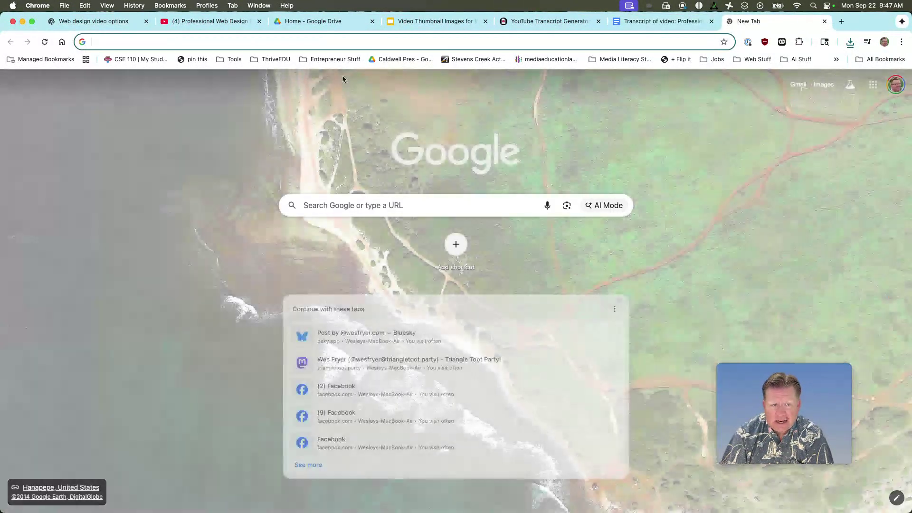
click(233, 59)
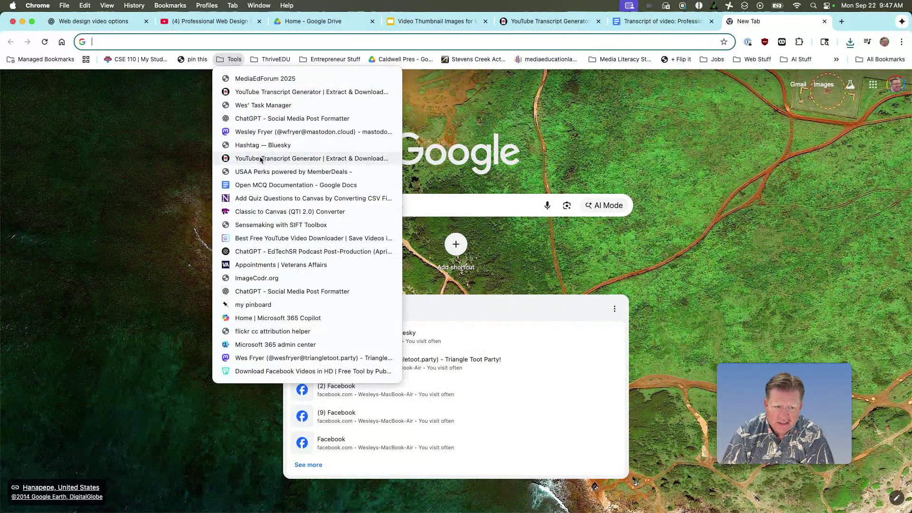
click(257, 185)
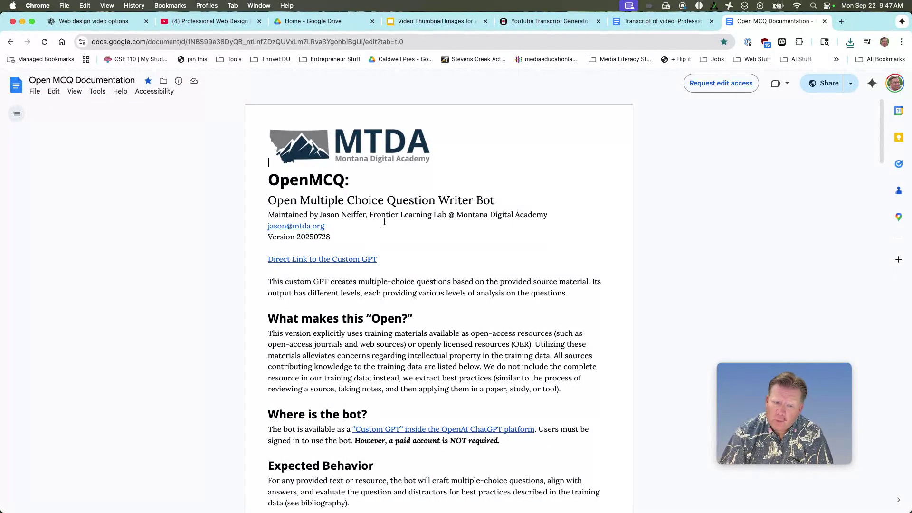
click(321, 261)
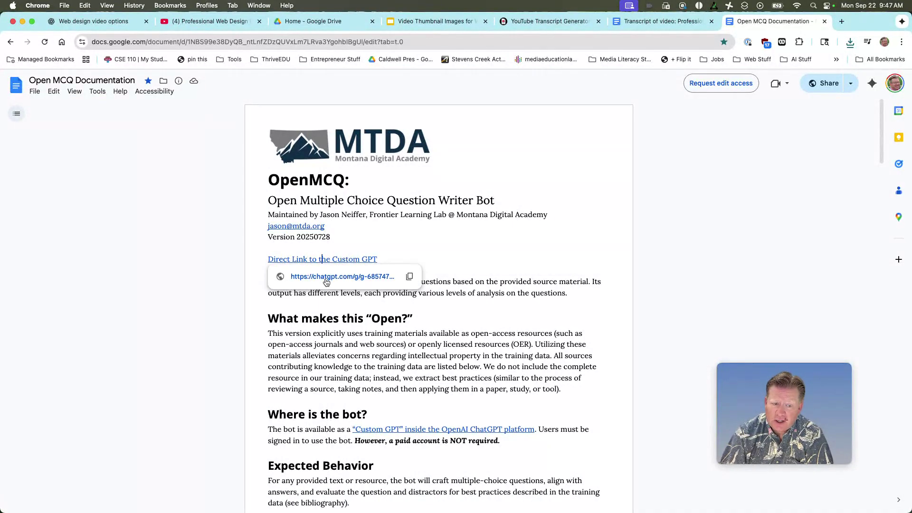
click(326, 280)
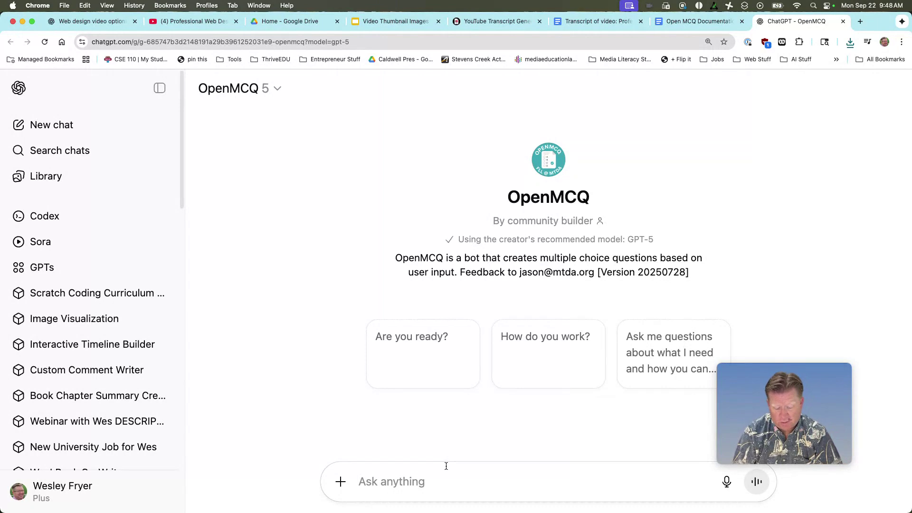
- Write the prompt "Please just create 10 best practice multiple choice questions for me and skip the explanation of each answer choices - but also show the correct answers."
text(Please j)
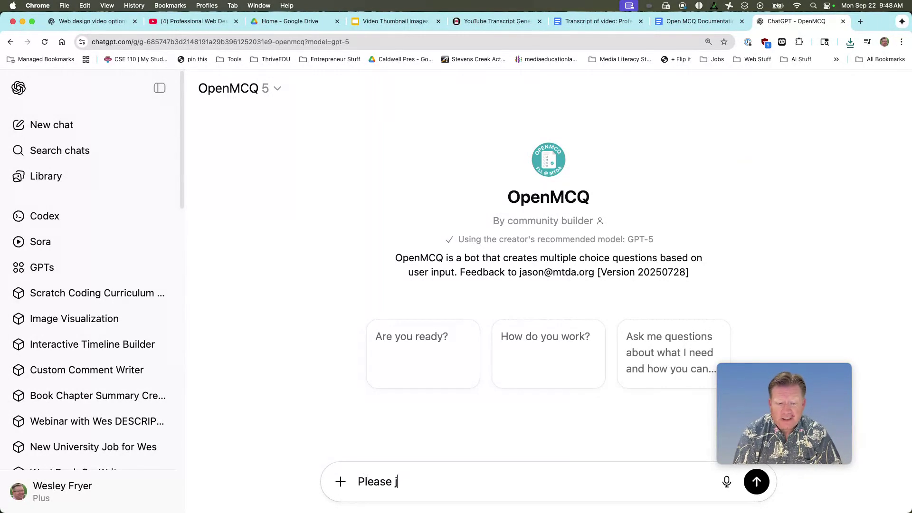
text(ust create )
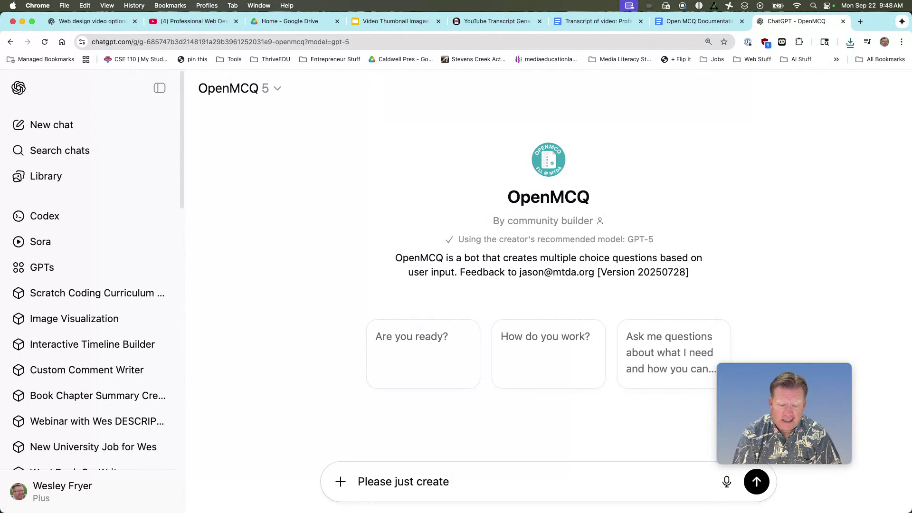
text(10 best practice multi)
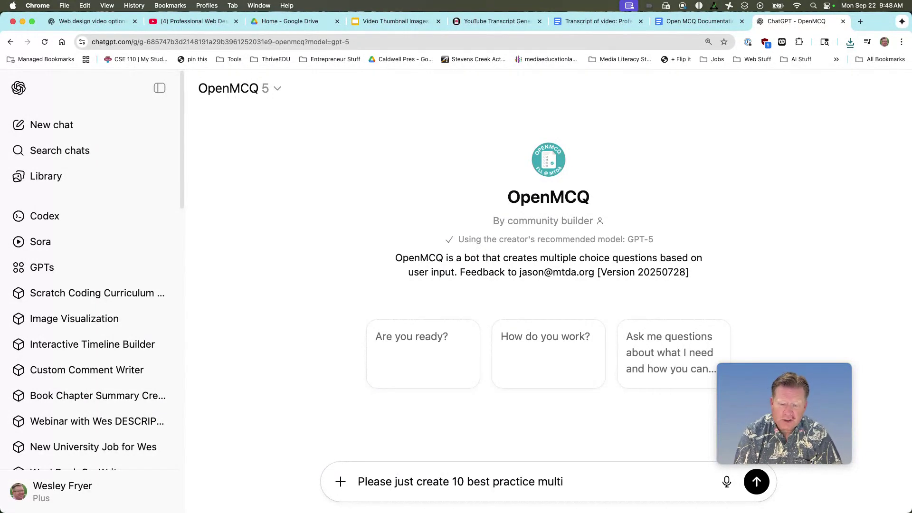
text(p)
text(le c)
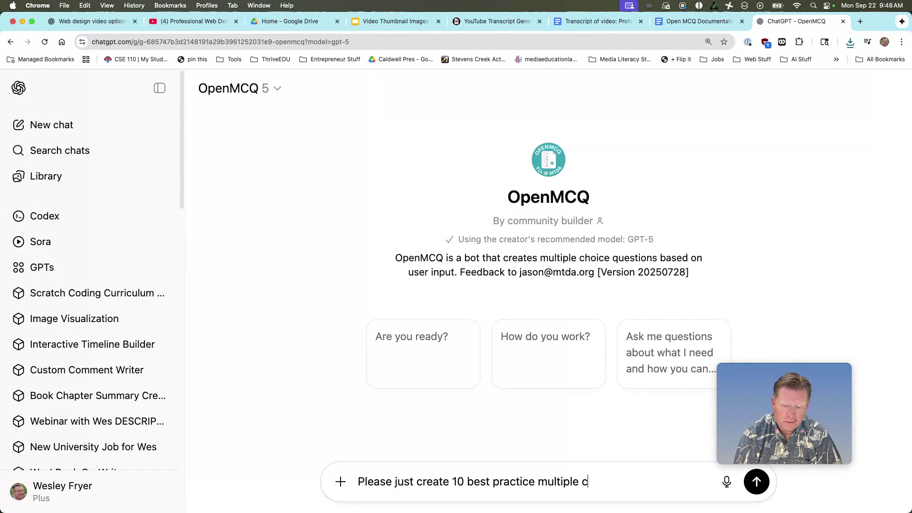
text(hoice questions for me )
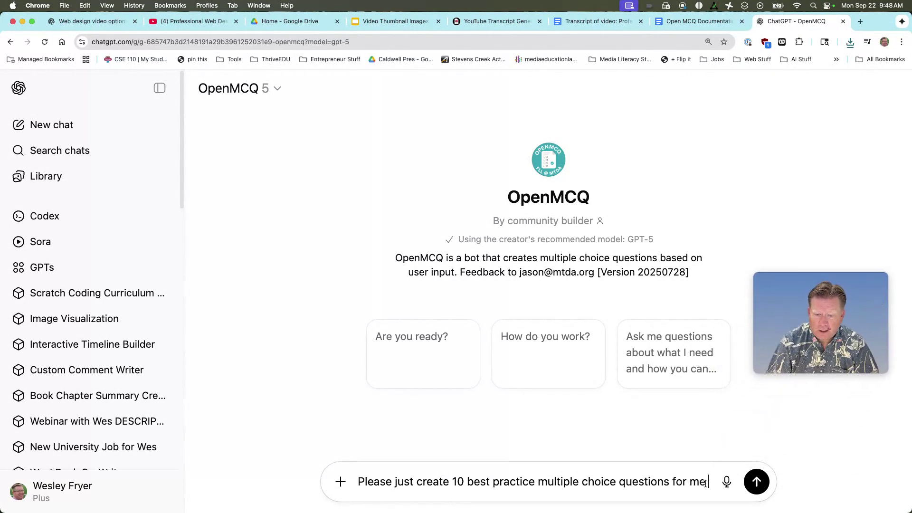
text(and skip the explanation)
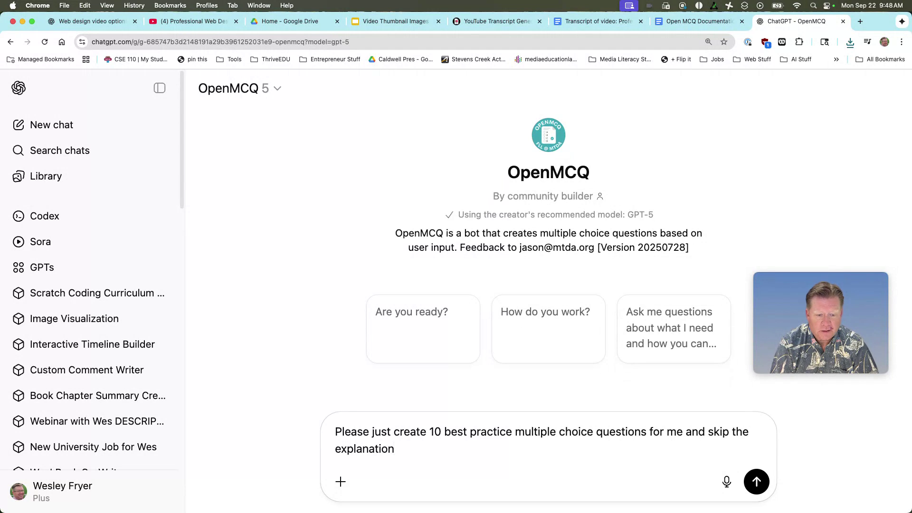
text( of each ands)
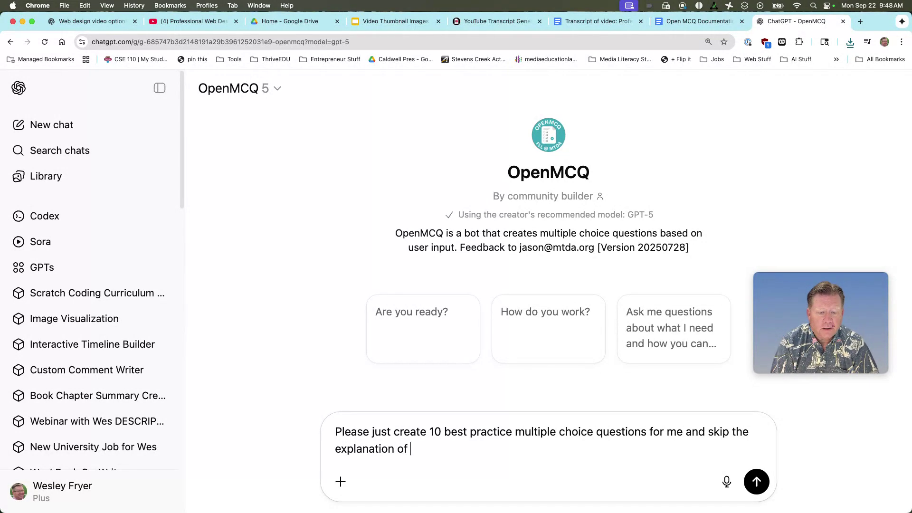
key(BackSpace)
key(BackSpace)
key(BackSpace)
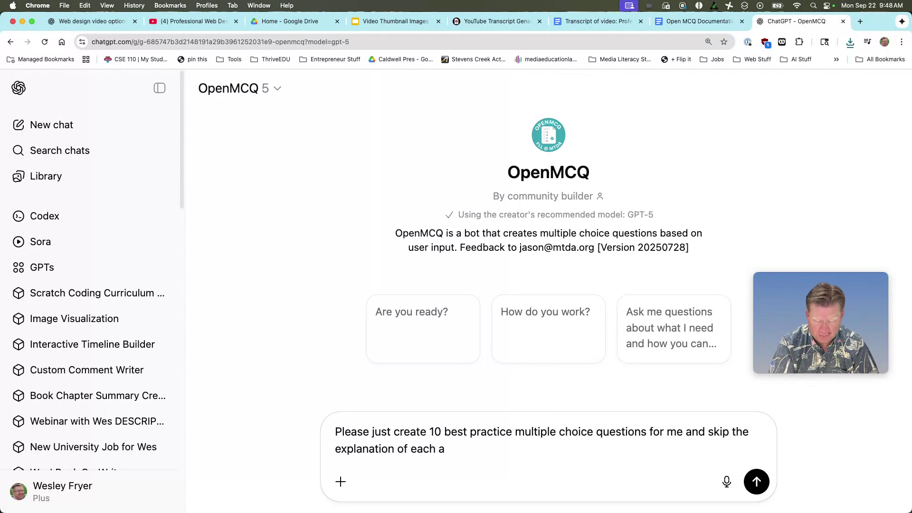
text(nsw)
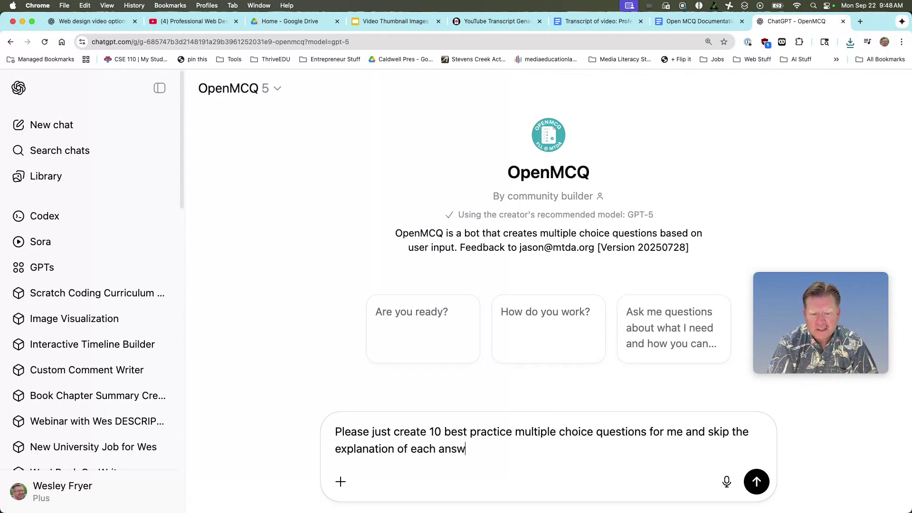
text(er choices - but also show the correct answers.)
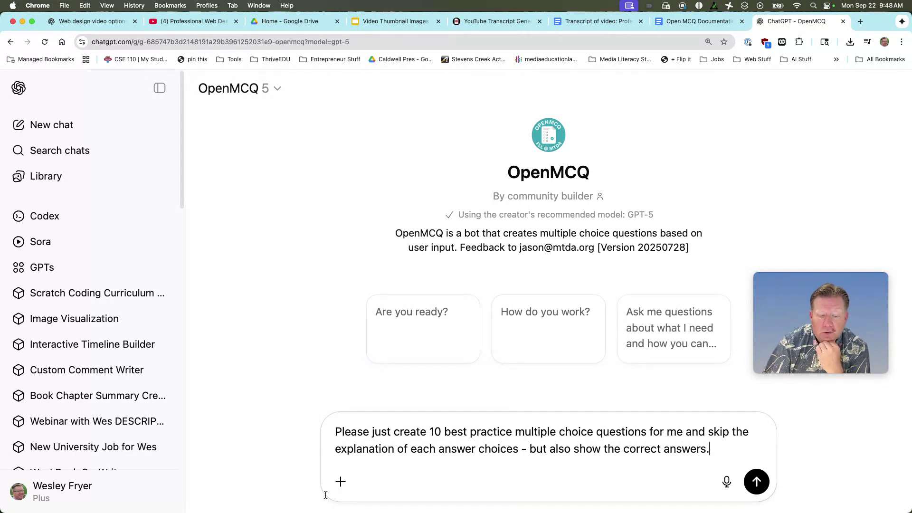
- Attach the newest downloaded transcript PDF, the copy ending in "(1)", from the Downloads folder and send the prompt
click(340, 481)
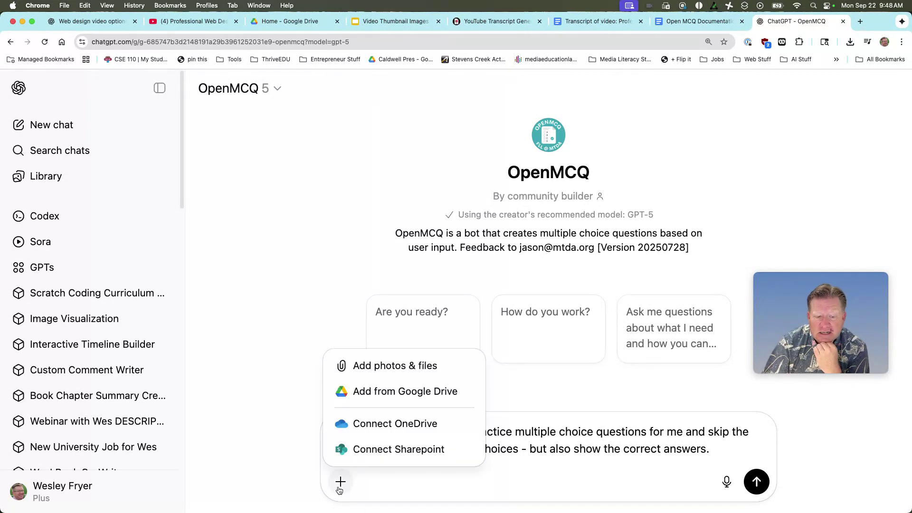
click(370, 364)
click(297, 232)
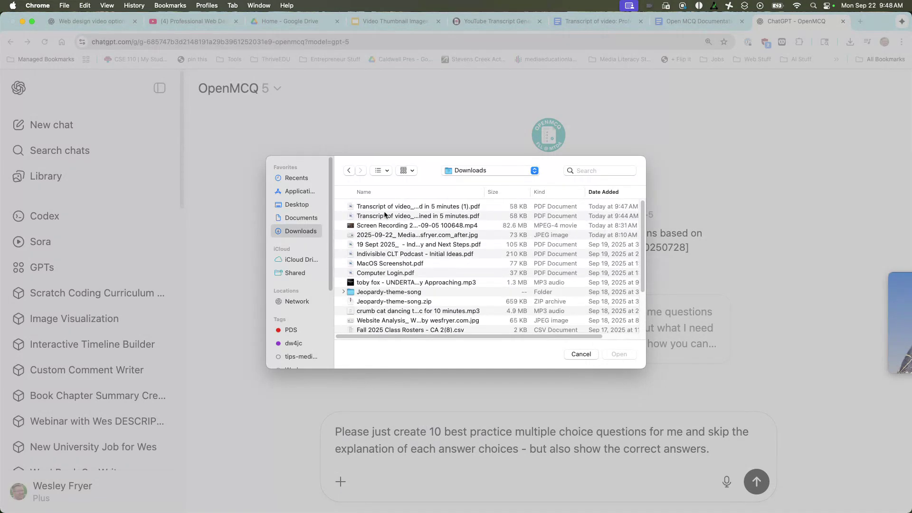
click(390, 207)
click(621, 355)
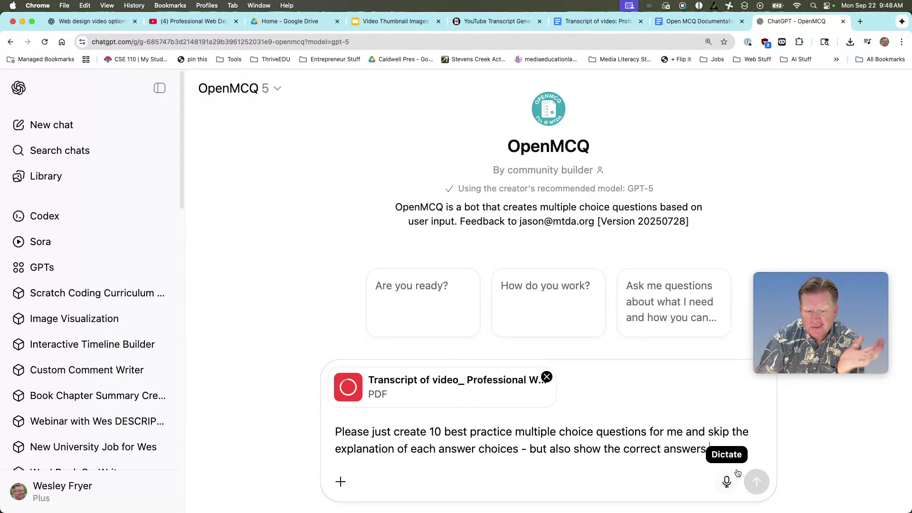
click(757, 482)
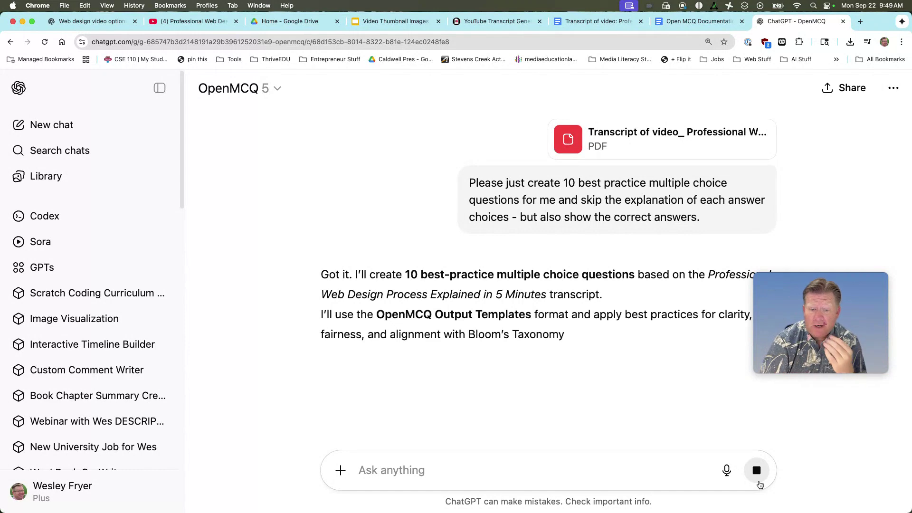
- Read through the generated response from Question 1 to Question 10, checking the answer options, correct answers and item analysis tables
scroll(513, 365, down, 5)
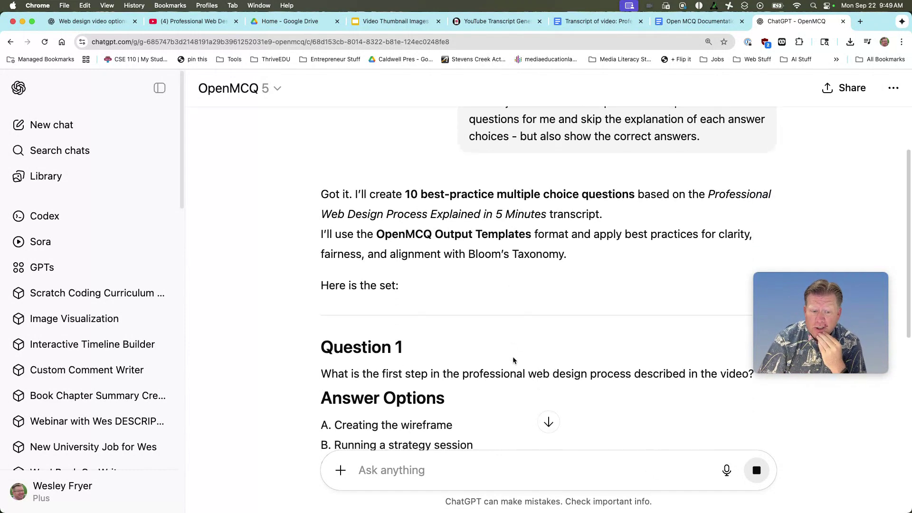
scroll(514, 351, down, 5)
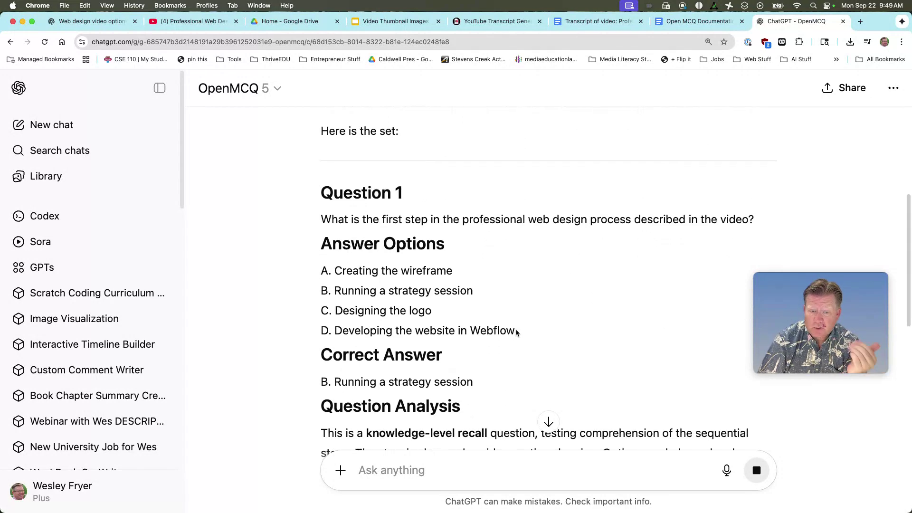
scroll(517, 332, down, 4)
scroll(516, 333, down, 10)
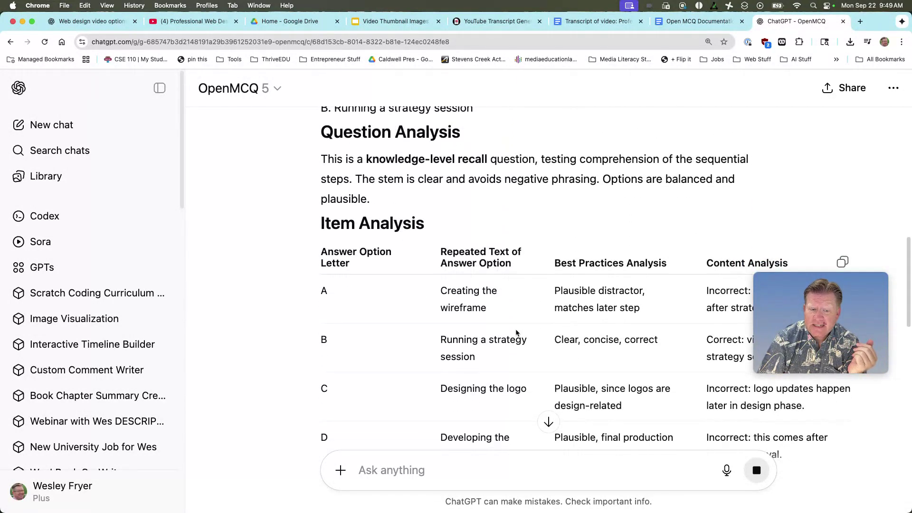
scroll(516, 332, down, 10)
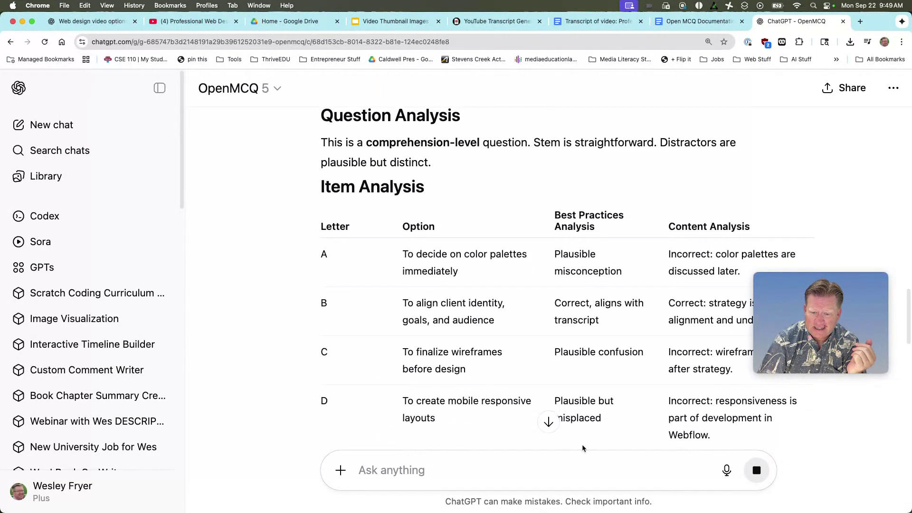
scroll(501, 366, down, 20)
scroll(501, 366, down, 11)
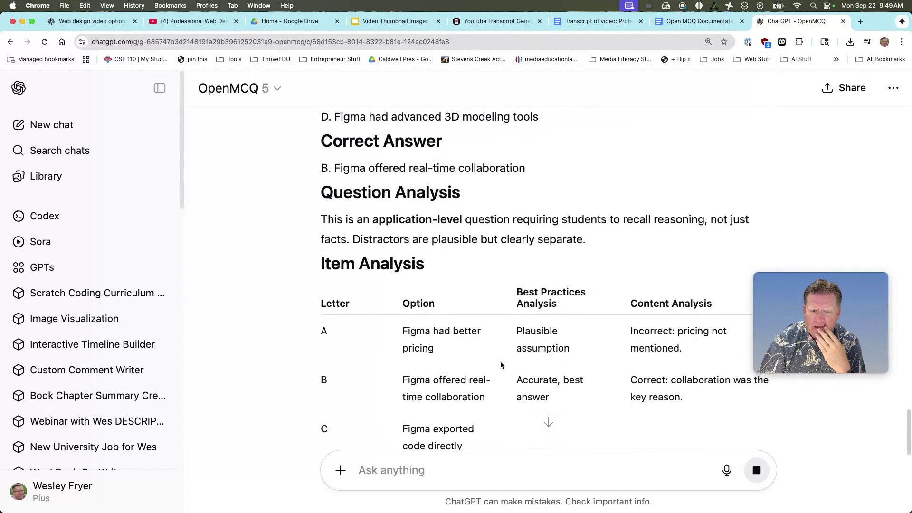
scroll(502, 363, down, 1)
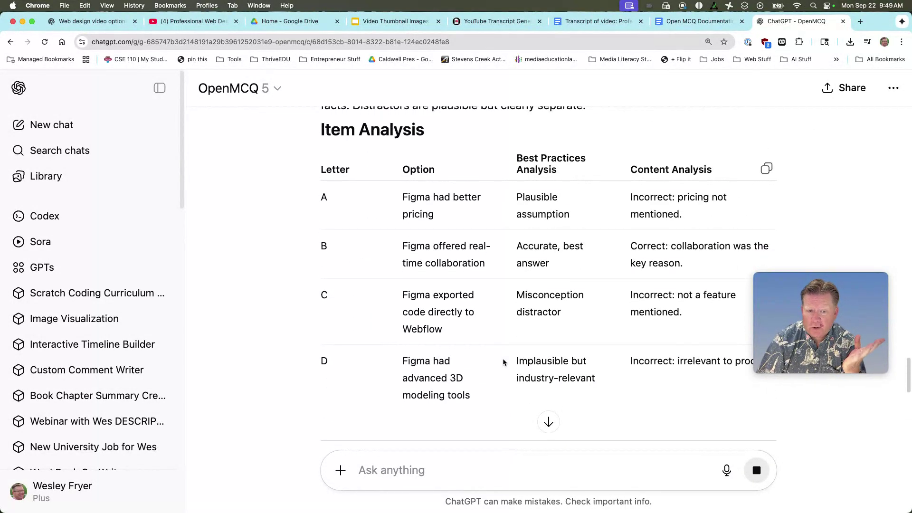
scroll(504, 363, down, 2)
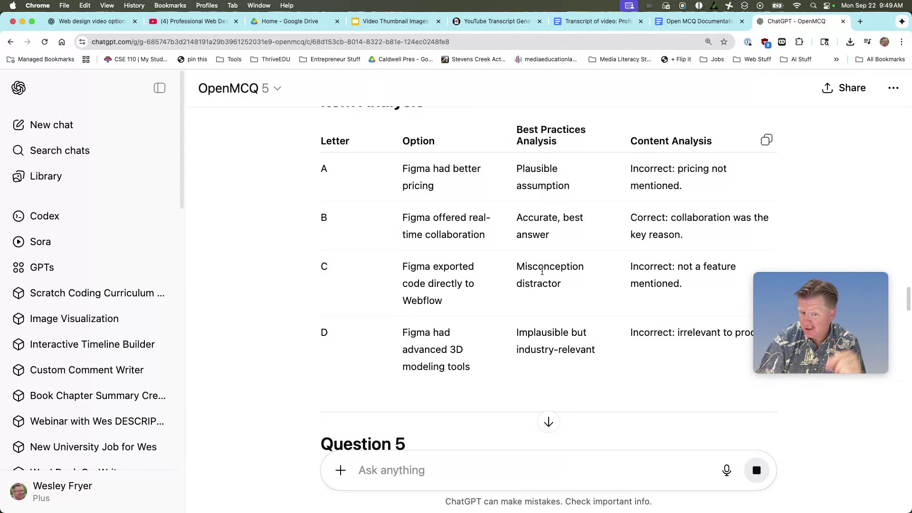
scroll(543, 285, down, 3)
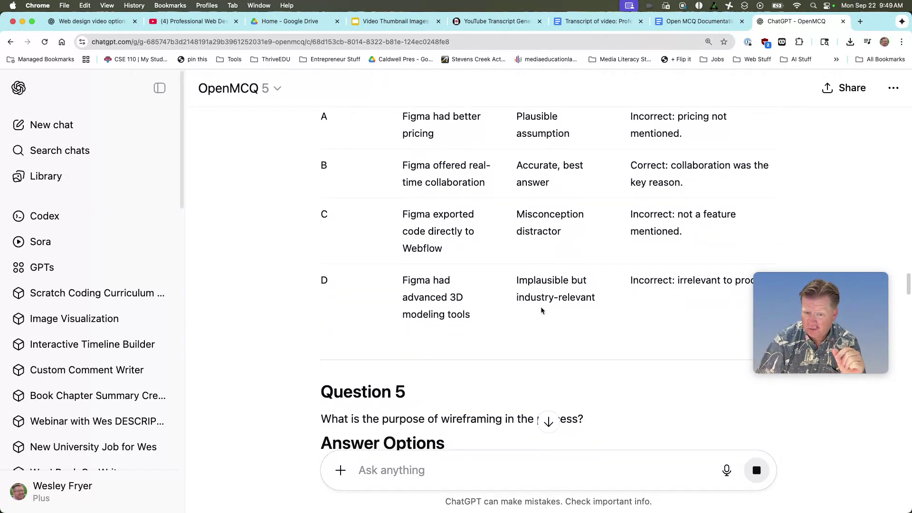
scroll(541, 308, down, 10)
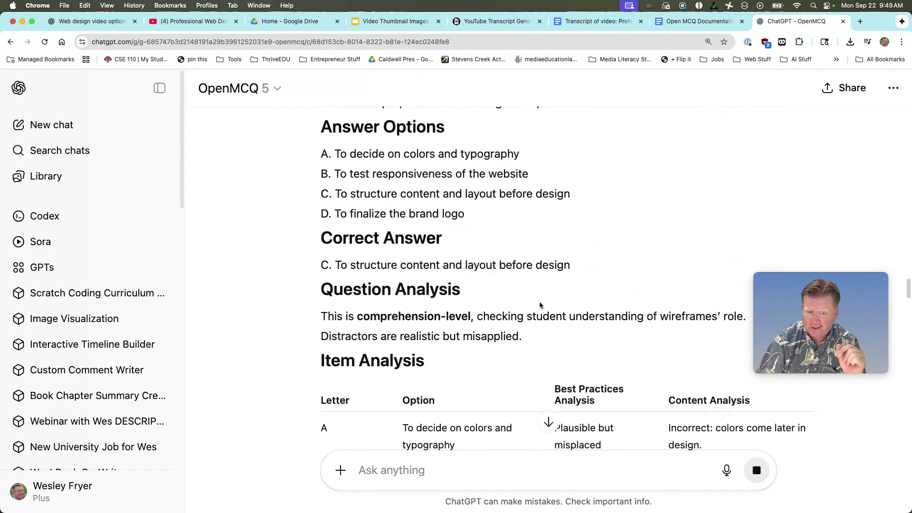
scroll(538, 306, down, 10)
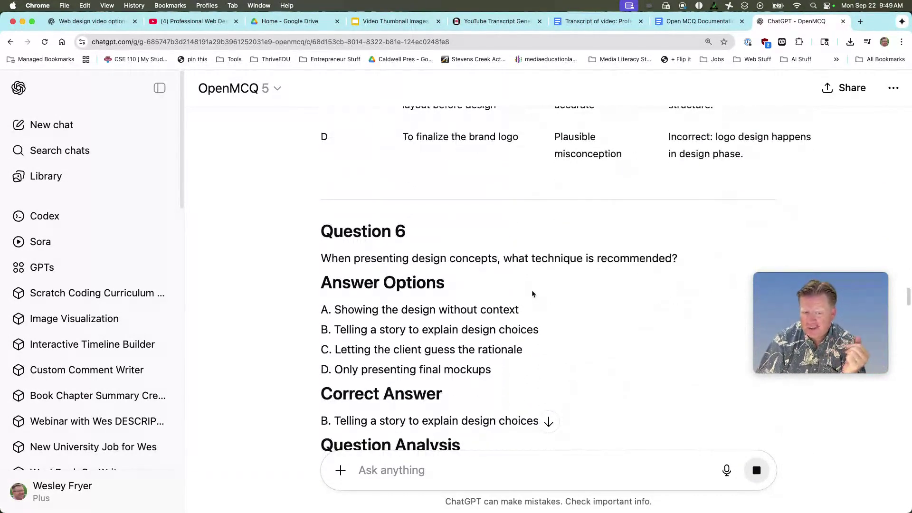
scroll(534, 292, down, 20)
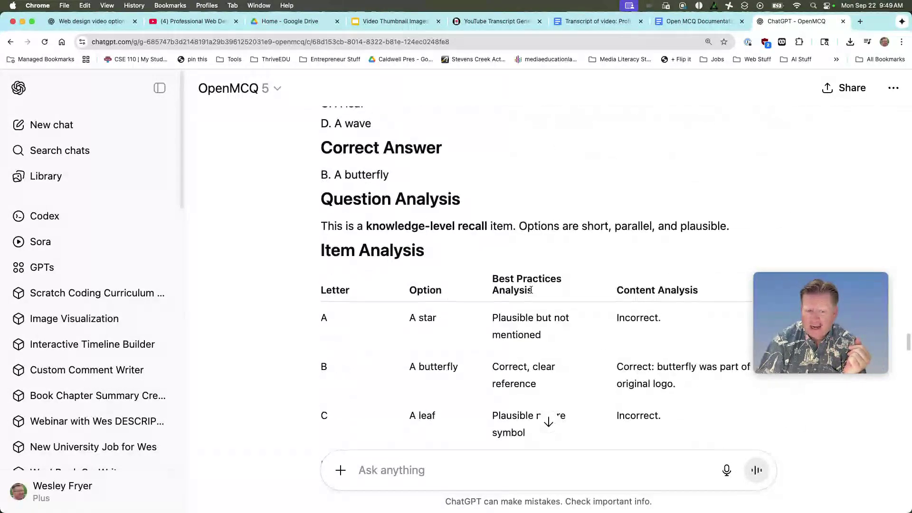
scroll(530, 294, down, 20)
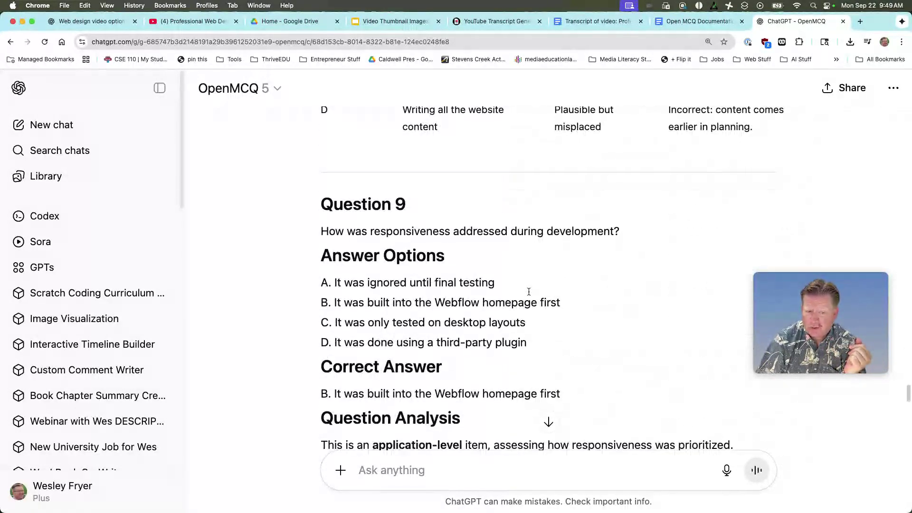
scroll(529, 291, down, 13)
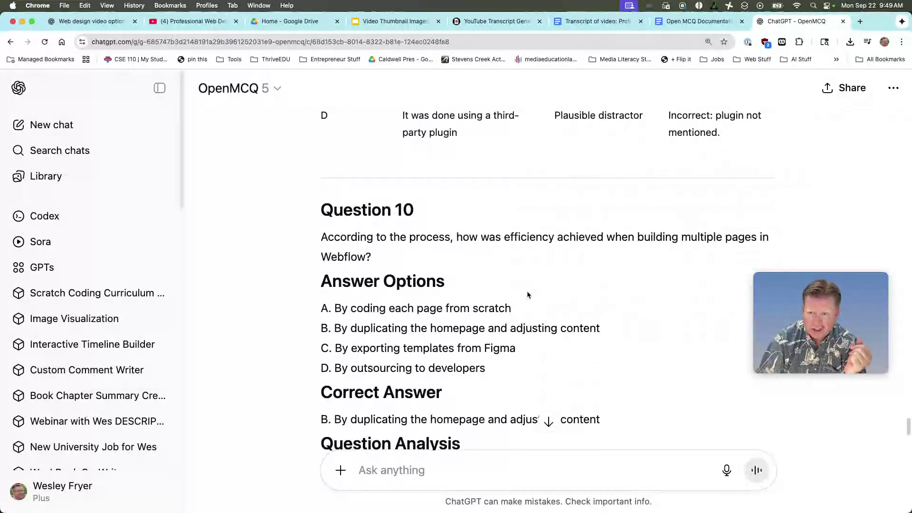
scroll(528, 292, down, 12)
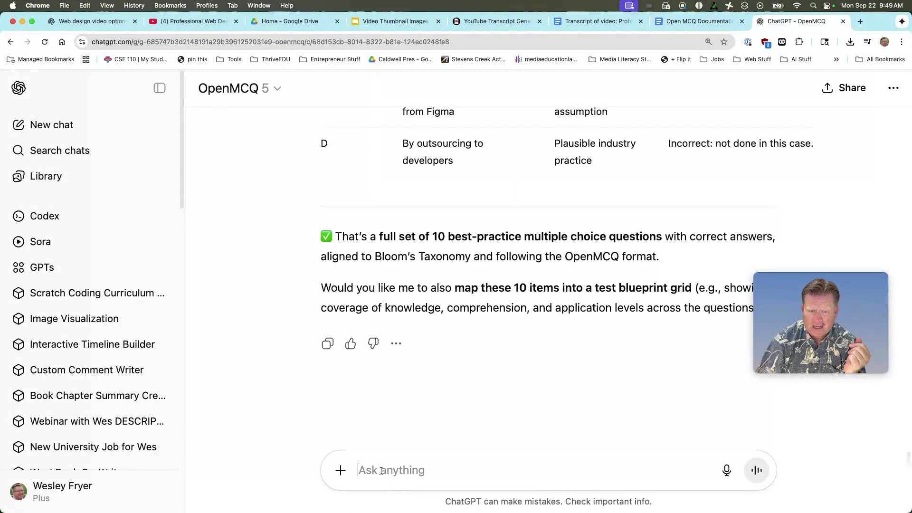
- Send the follow-up request "please share this again but without the item analysis"
text(p)
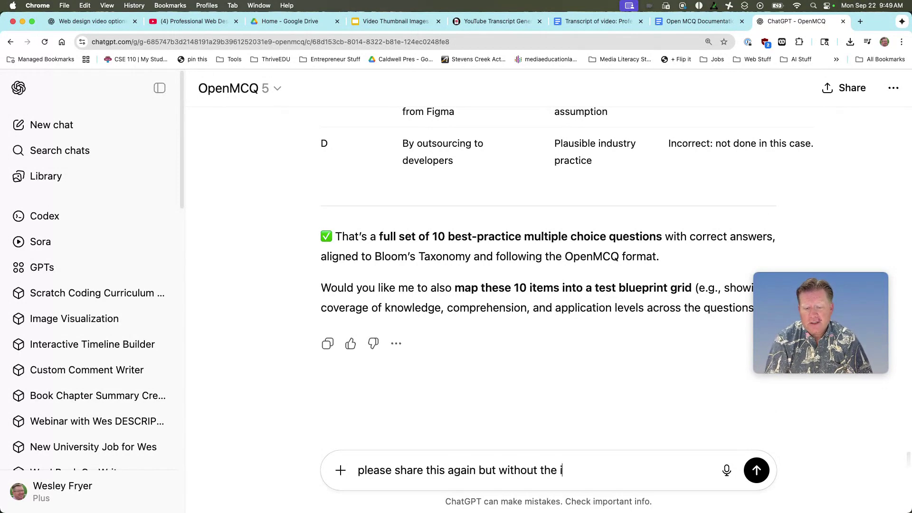
key(Return)
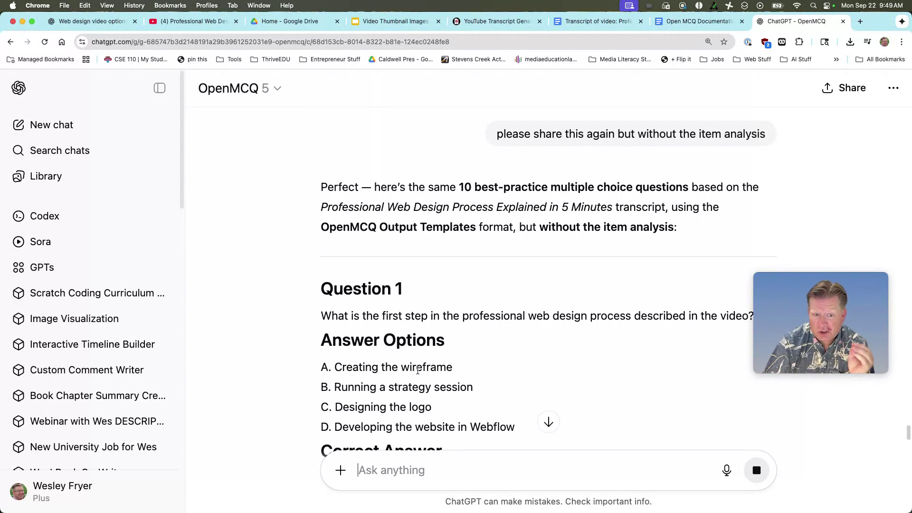
- Examine Question 1 in the reissued set, highlighting its text from the question heading through the Correct Answer heading
scroll(439, 348, down, 3)
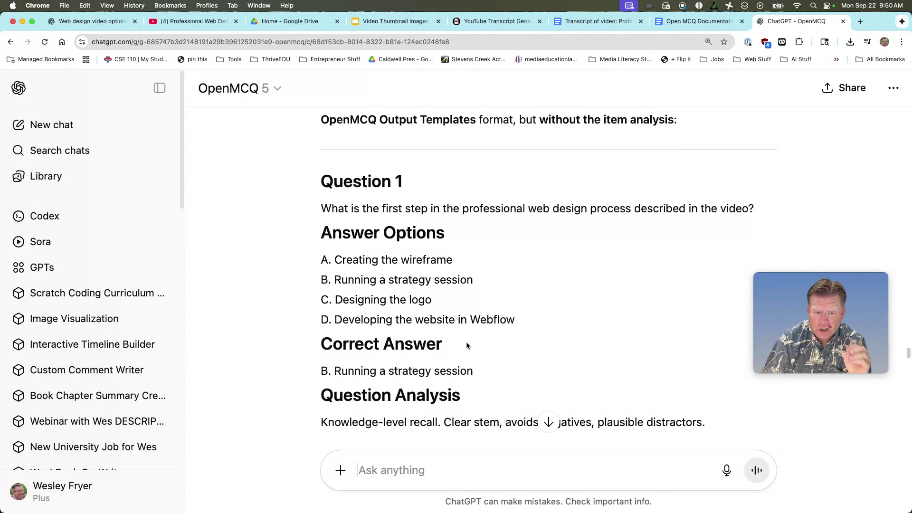
scroll(433, 375, down, 1)
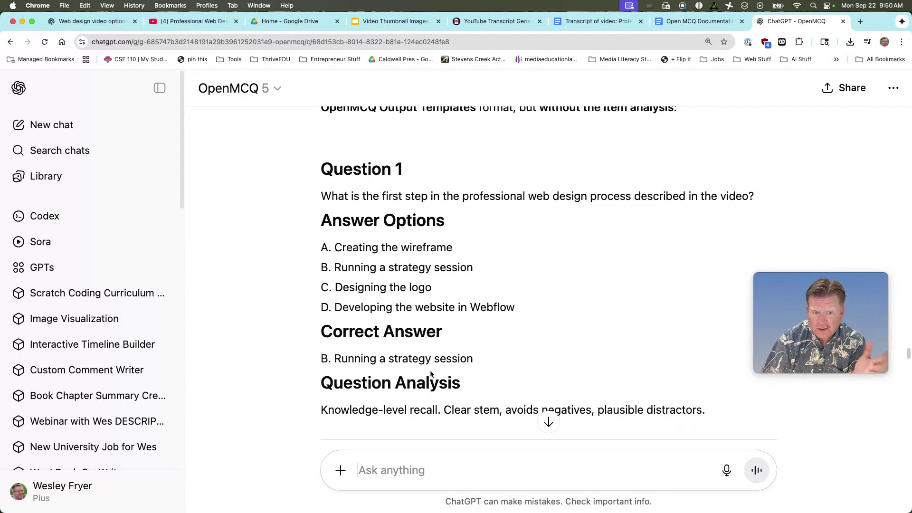
scroll(432, 374, down, 1)
scroll(468, 376, up, 1)
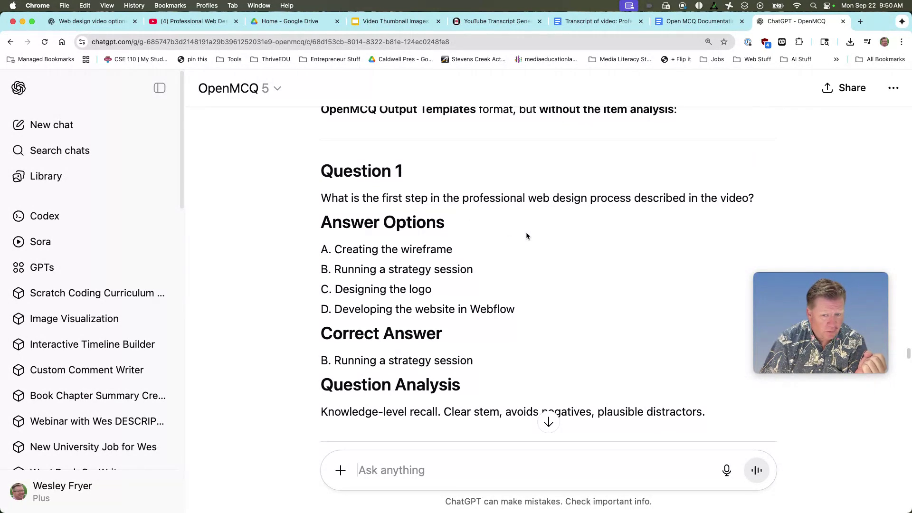
scroll(526, 231, down, 1)
scroll(528, 238, down, 1)
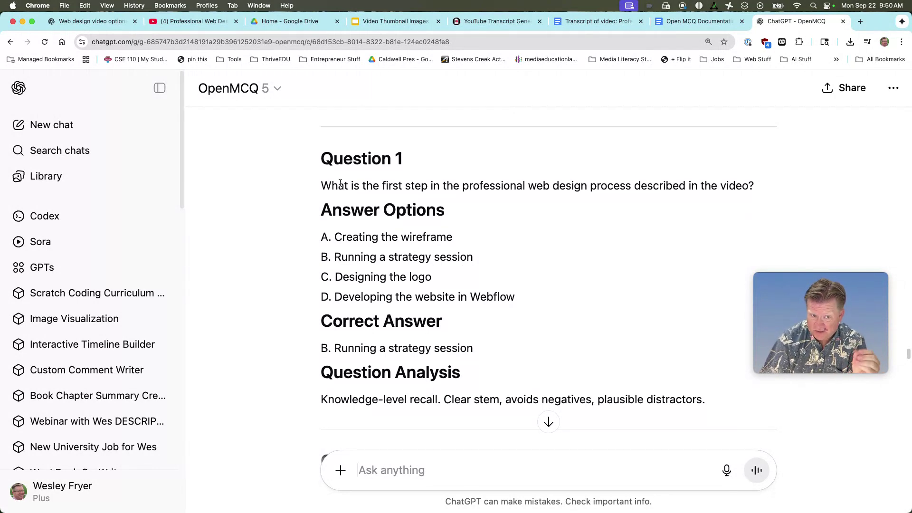
drag(323, 158, 472, 314)
scroll(472, 314, down, 5)
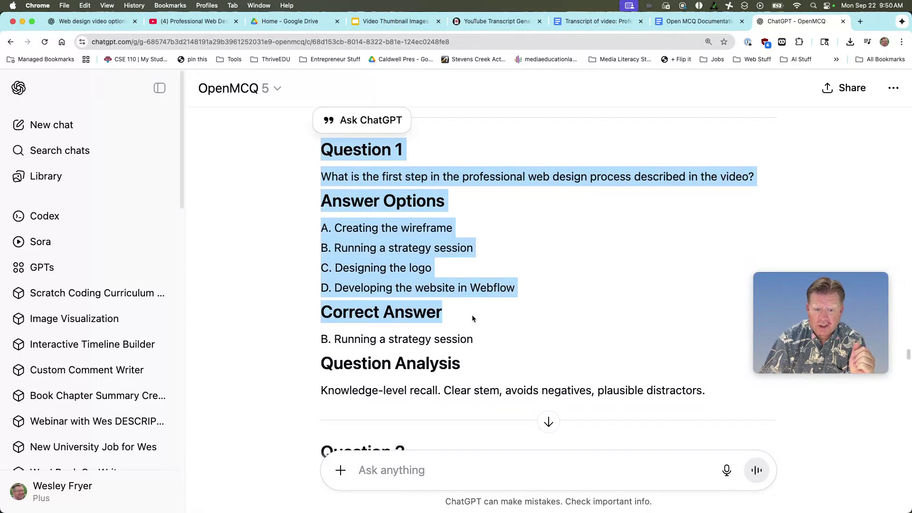
- Select and copy the full reissued question set, from Question 1 through the Question Analysis text of Question 10
scroll(470, 313, down, 15)
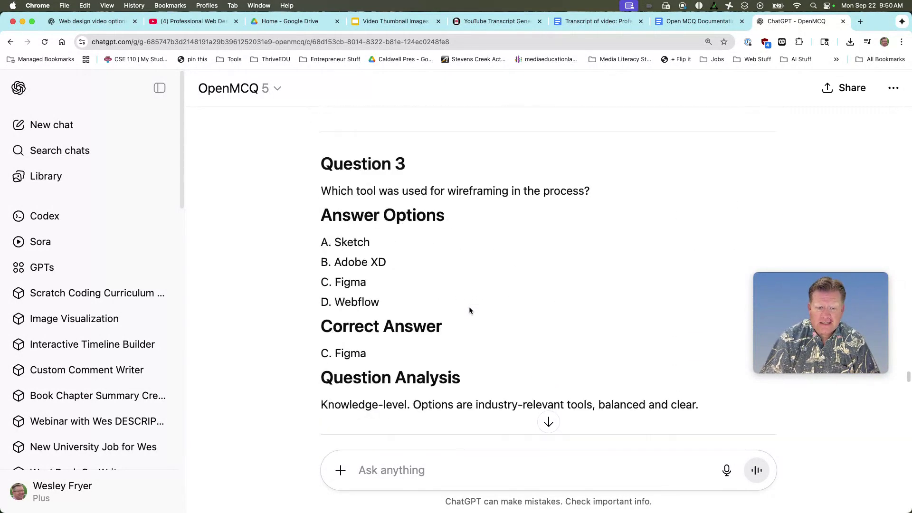
scroll(469, 306, down, 9)
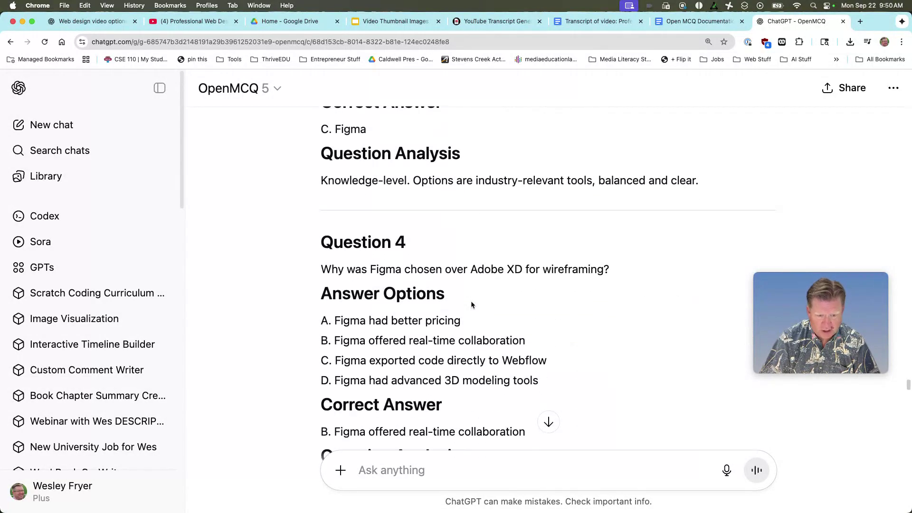
scroll(471, 304, down, 20)
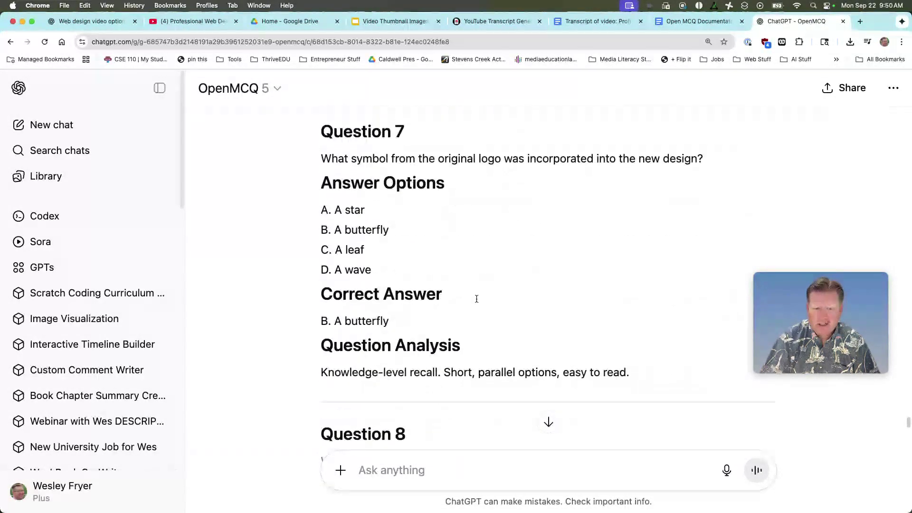
scroll(477, 298, down, 15)
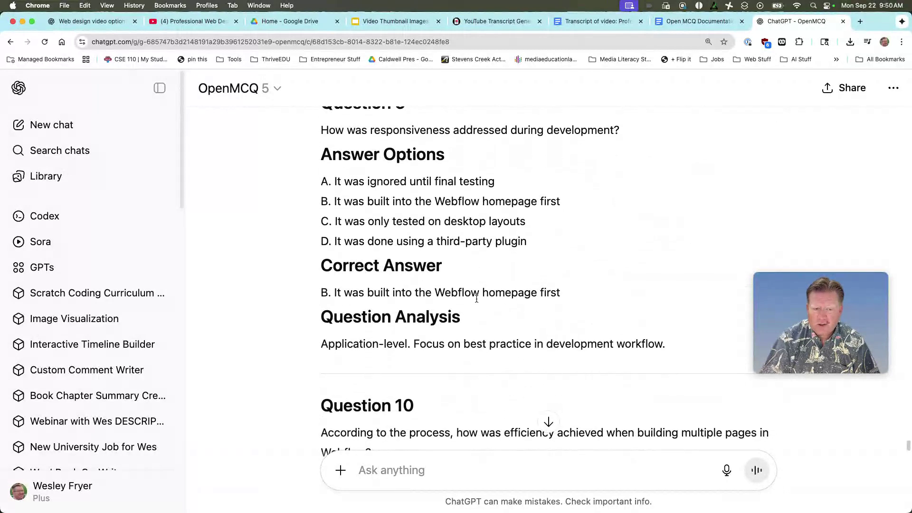
scroll(477, 298, down, 2)
shift+click(603, 358)
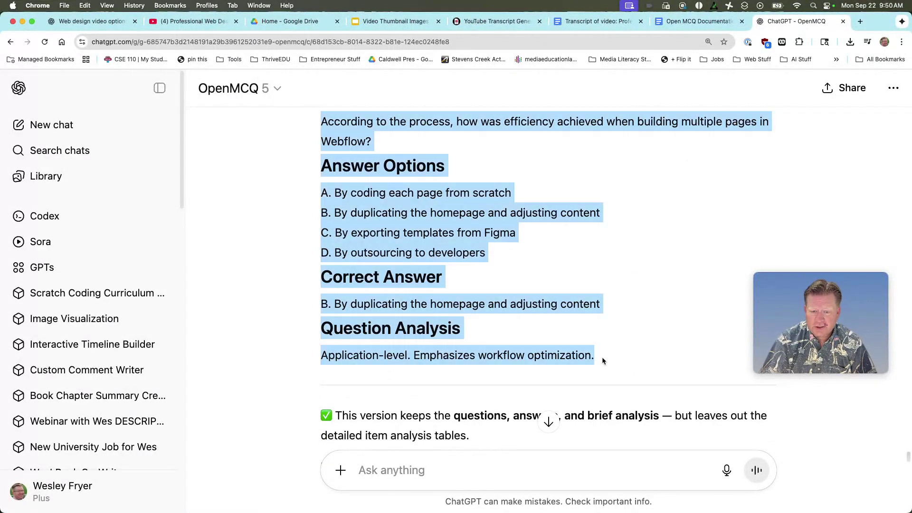
- Create a new Google Docs document via docs.new, enter "Video quiz:" as the first line and paste the copied questions below it
key(super+t)
text(docs.new)
key(Return)
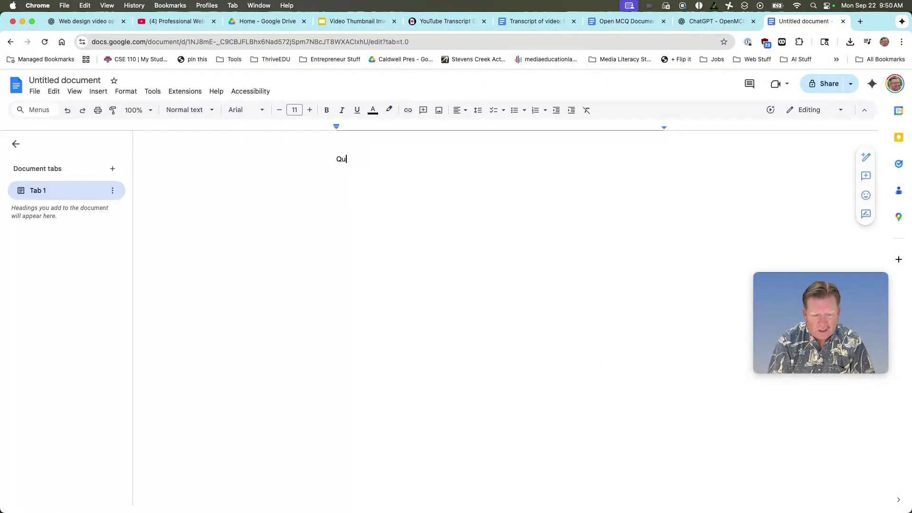
text(vid)
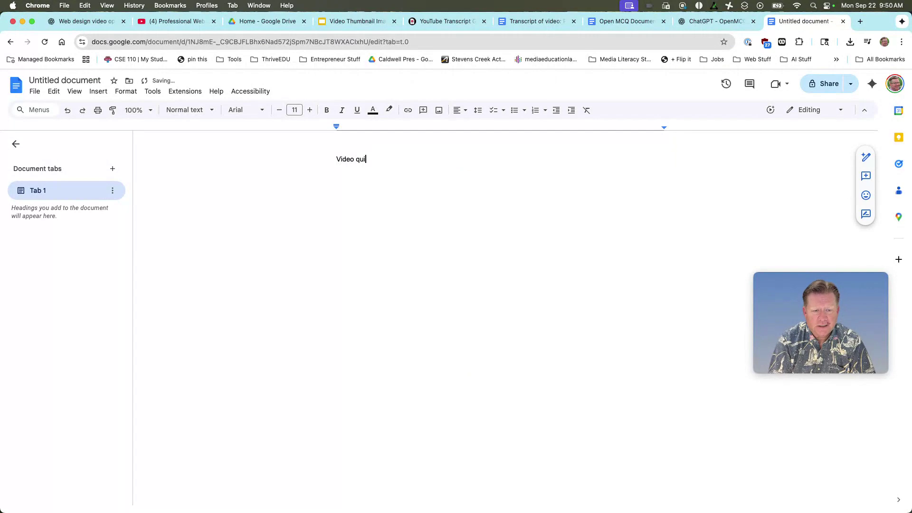
key(Return)
key(super+v)
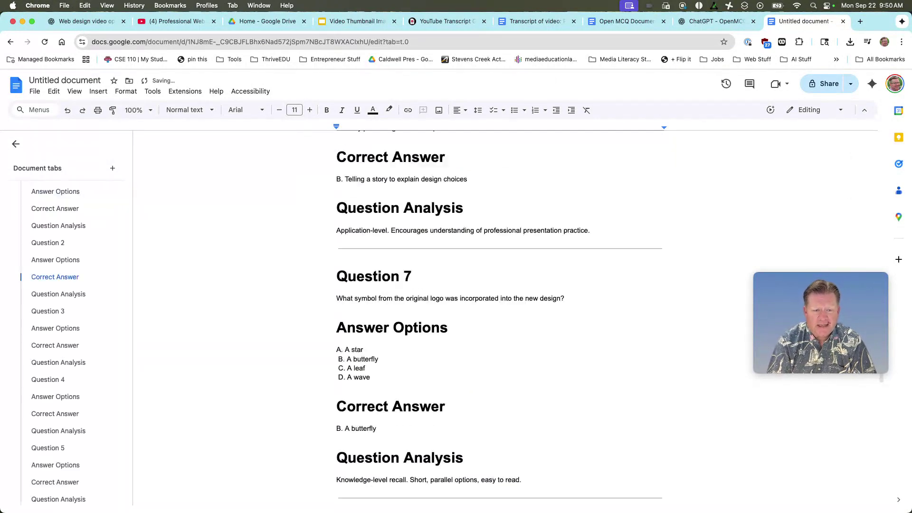
- Add the YouTube video's title, "Professional Web Design Process Explained in 5 minutes", after "Video quiz:" on the document's first line
scroll(437, 314, up, 20)
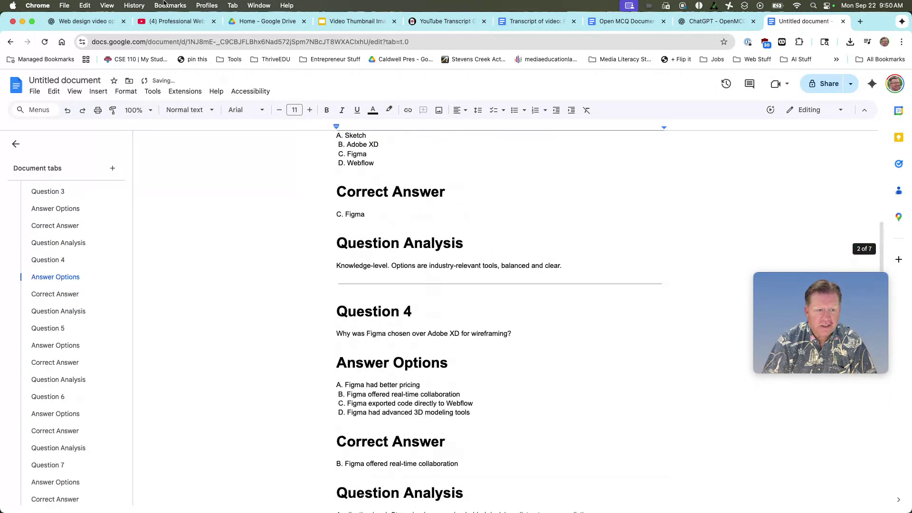
click(166, 25)
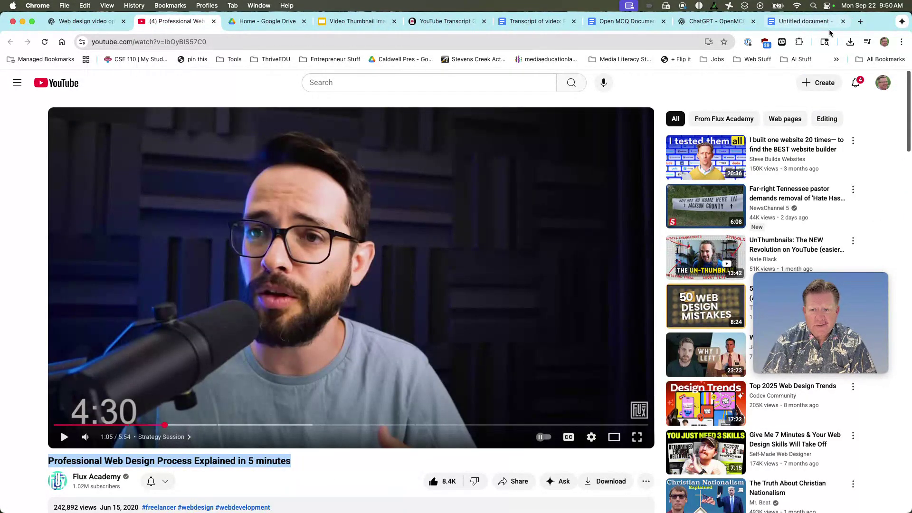
click(799, 19)
scroll(440, 190, up, 15)
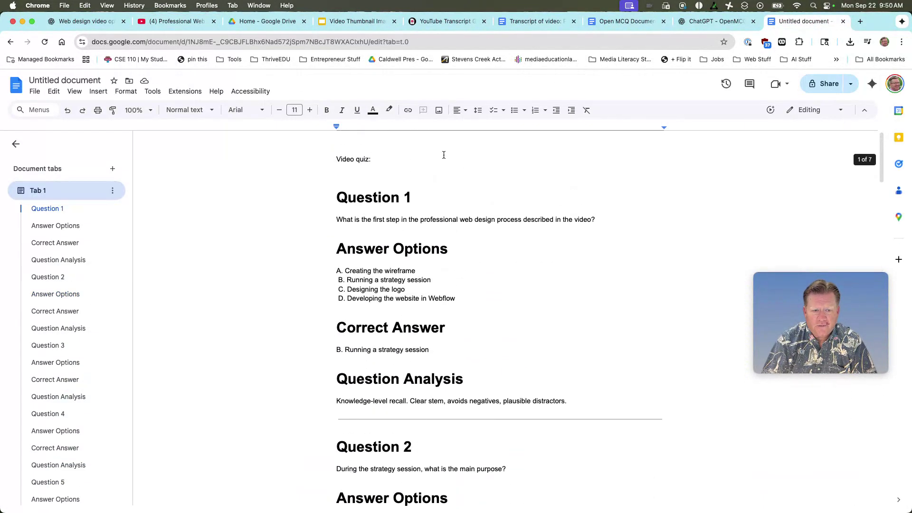
click(433, 156)
text(Professional Web Design Process Explained in 5 minutes)
- Name the document "Video quiz: Professional Web Design Process Explained in 5 minutes" and download it as a PDF
click(62, 77)
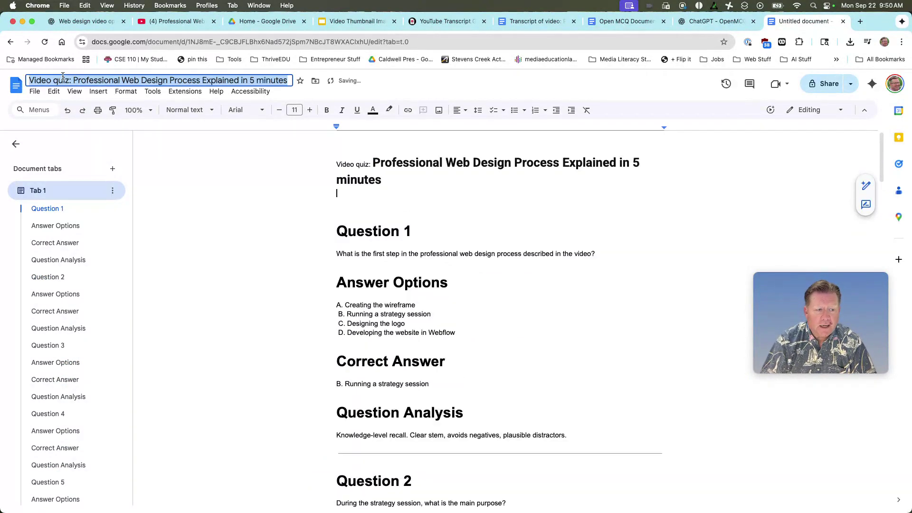
click(34, 91)
mouse_move(76, 192)
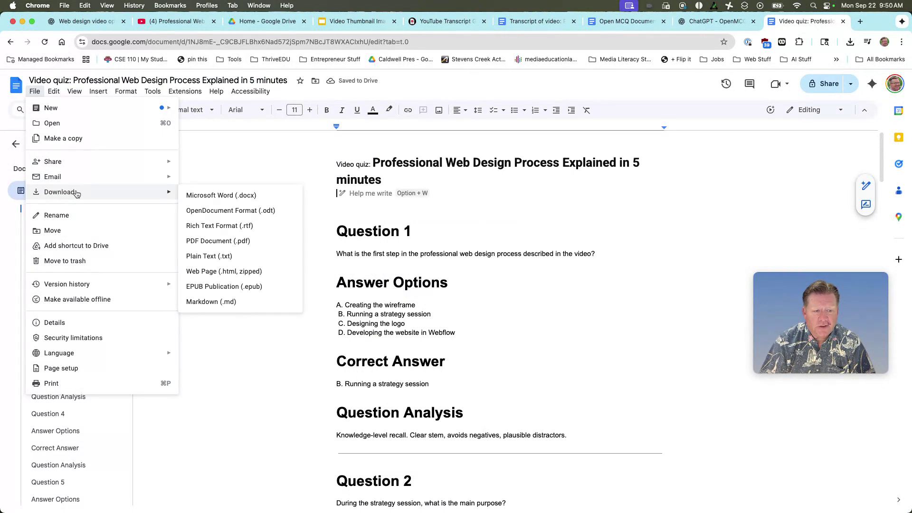
click(237, 246)
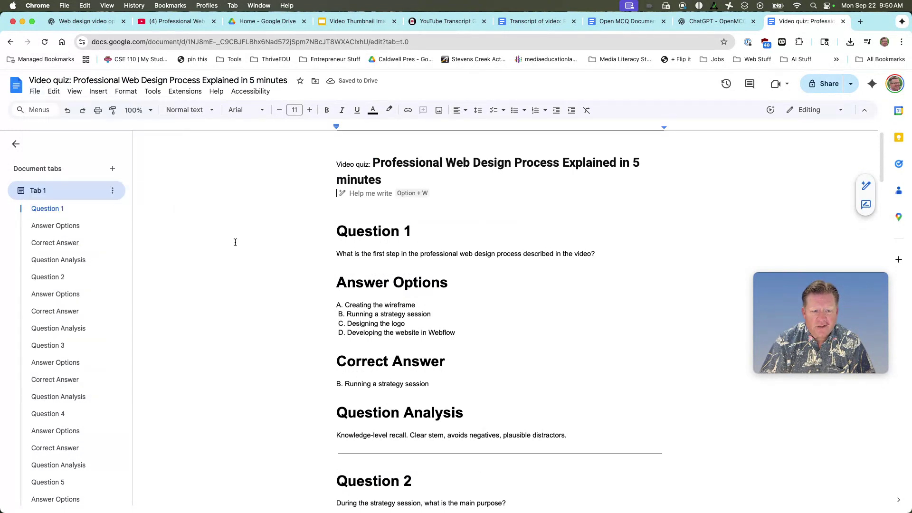
- Open a window in the other Chrome profile, go to kahoot.com and log in to Kahoot! with the Google account
click(885, 41)
click(796, 231)
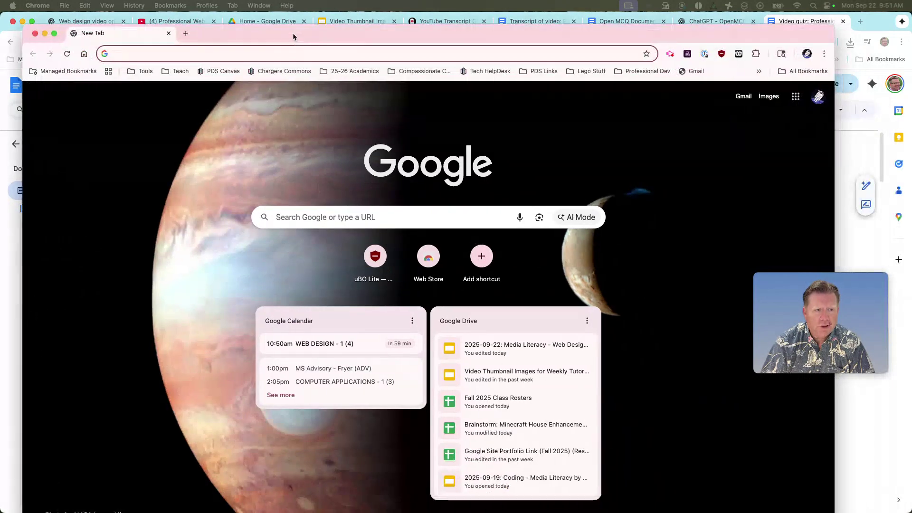
text(ka)
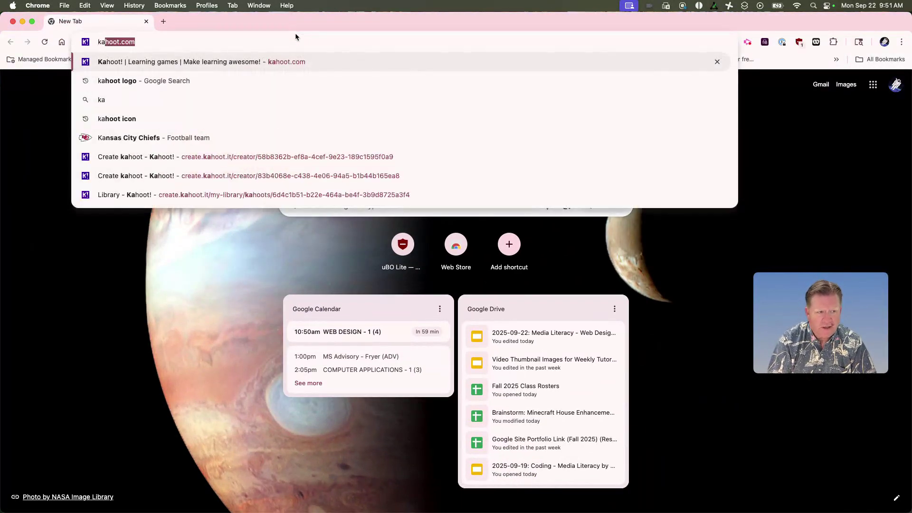
key(Return)
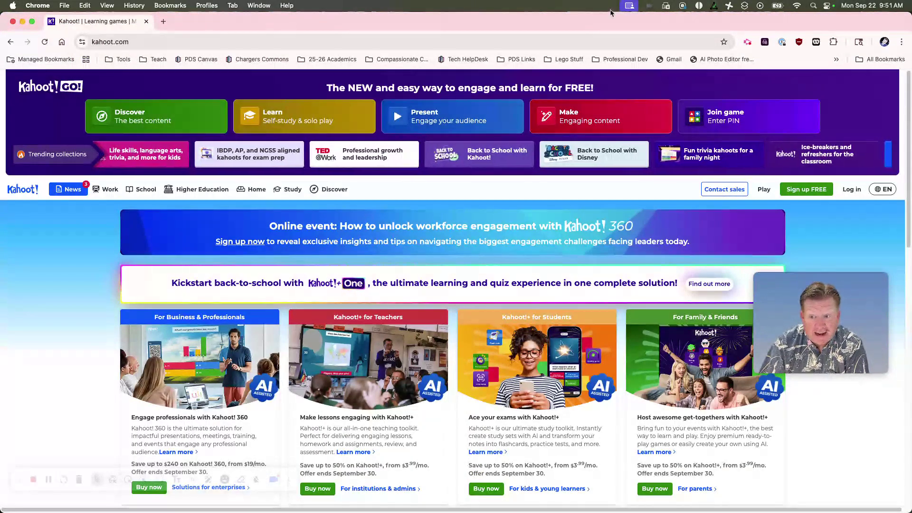
click(851, 190)
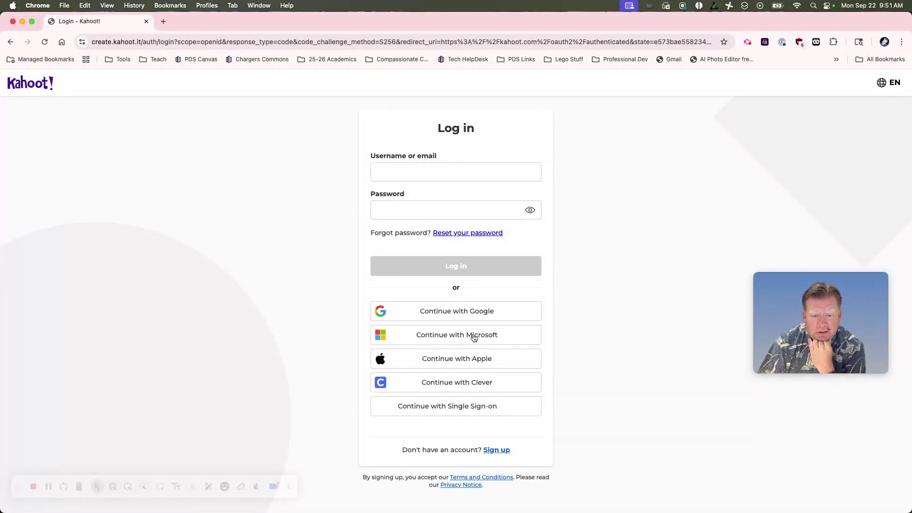
click(469, 315)
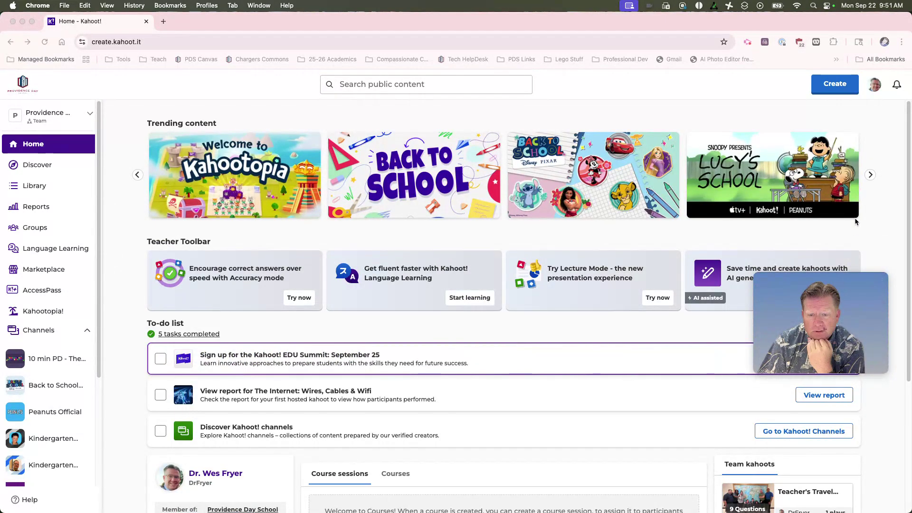
- Start a new kahoot with the AI-assisted PDF to kahoot option
click(828, 91)
click(783, 119)
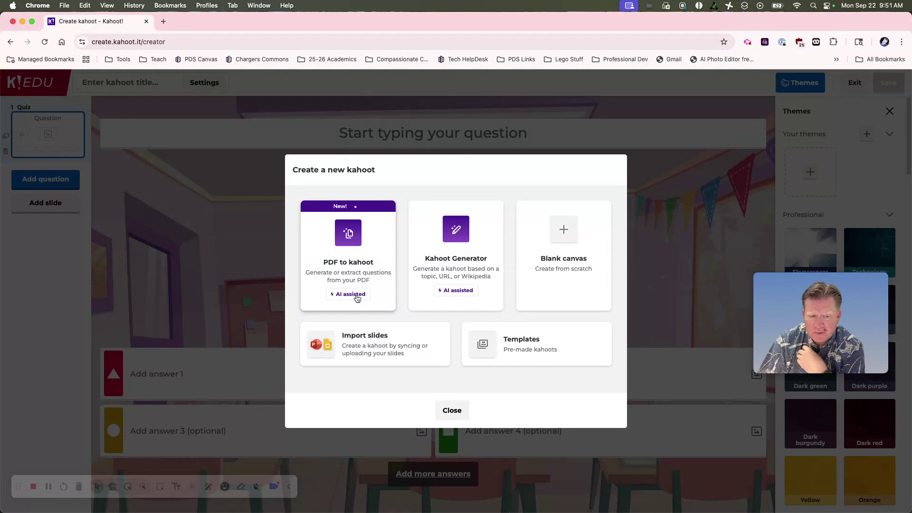
click(357, 298)
- Upload the newest "Video quiz_" PDF from Downloads, enable Extract questions and extract from all seven selected pages
click(462, 325)
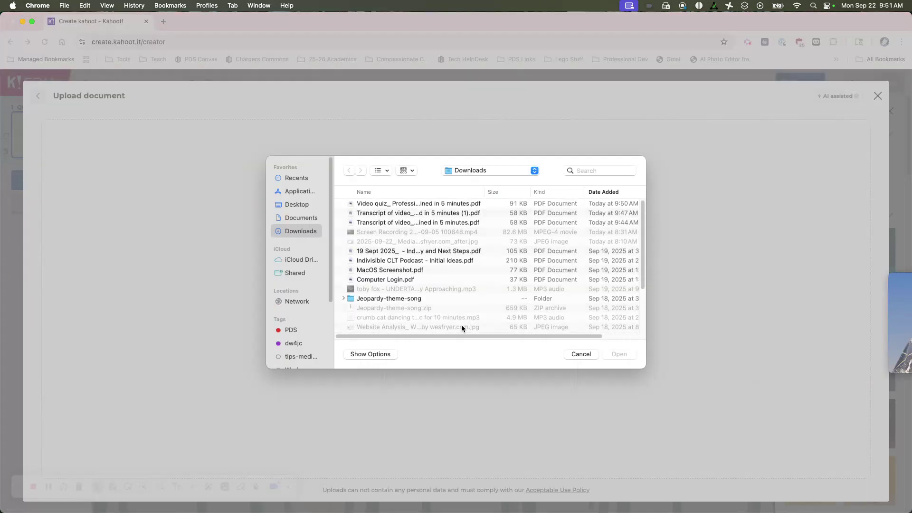
click(406, 208)
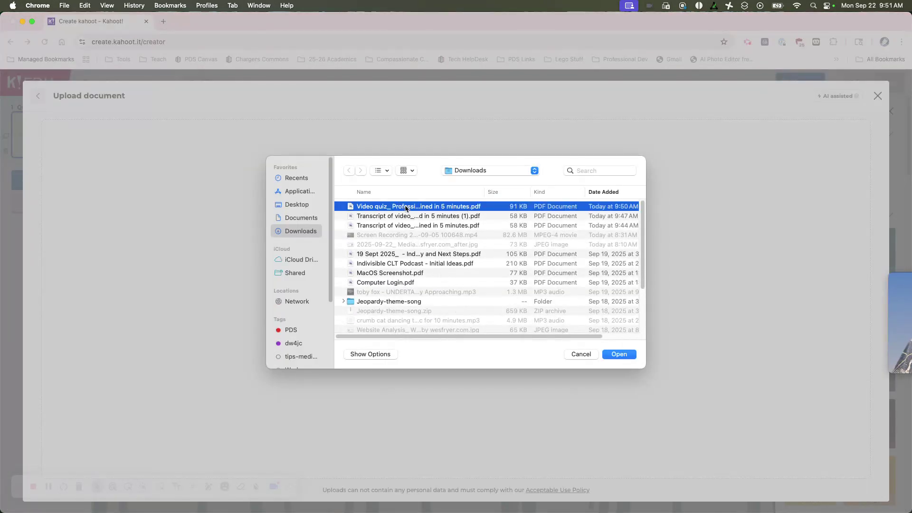
click(614, 354)
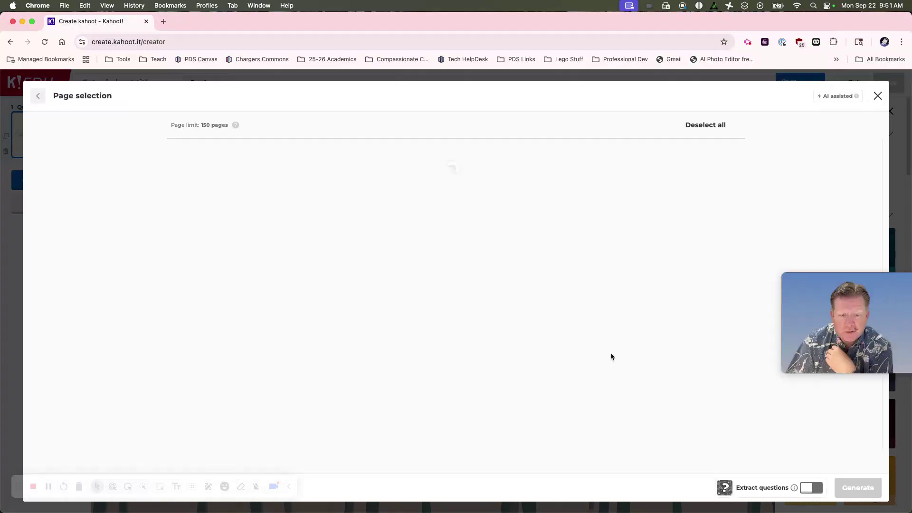
click(808, 490)
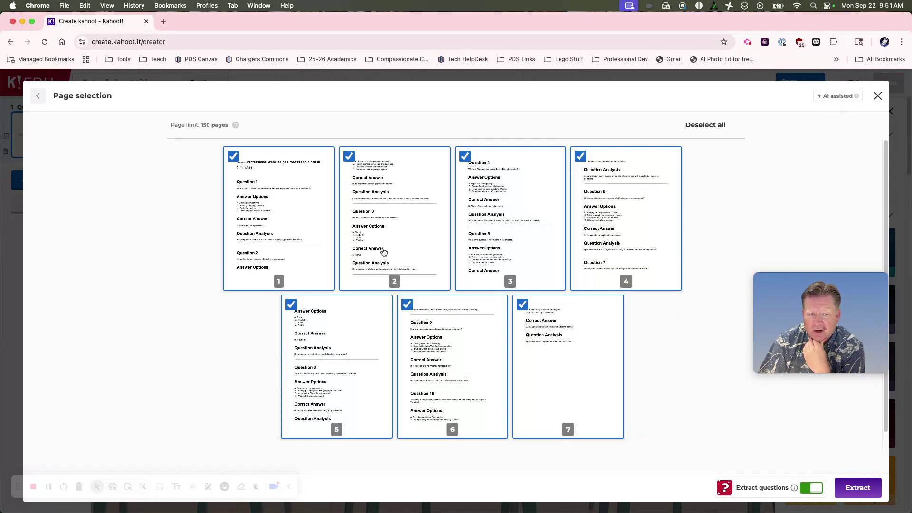
click(878, 491)
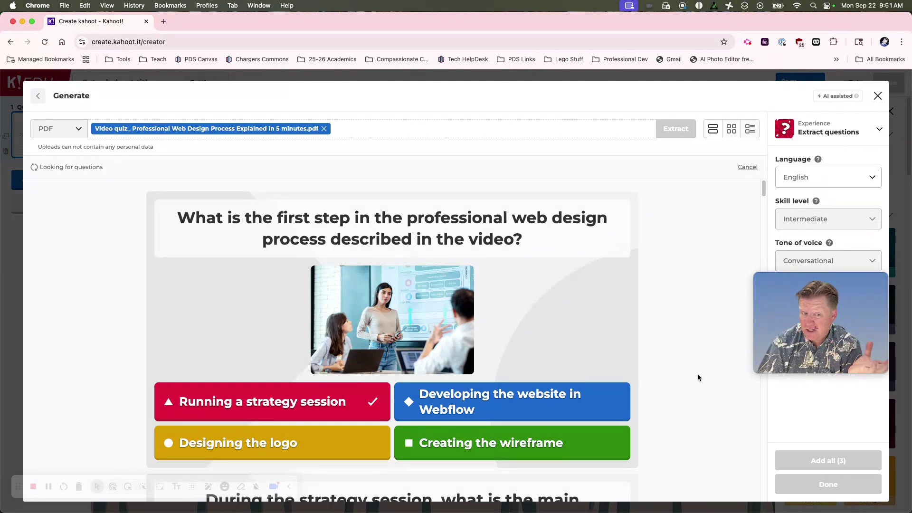
- Review the first five extracted quiz slides, checking their wording, images, answer choices and marked correct answers
mouse_move(594, 343)
scroll(497, 283, down, 5)
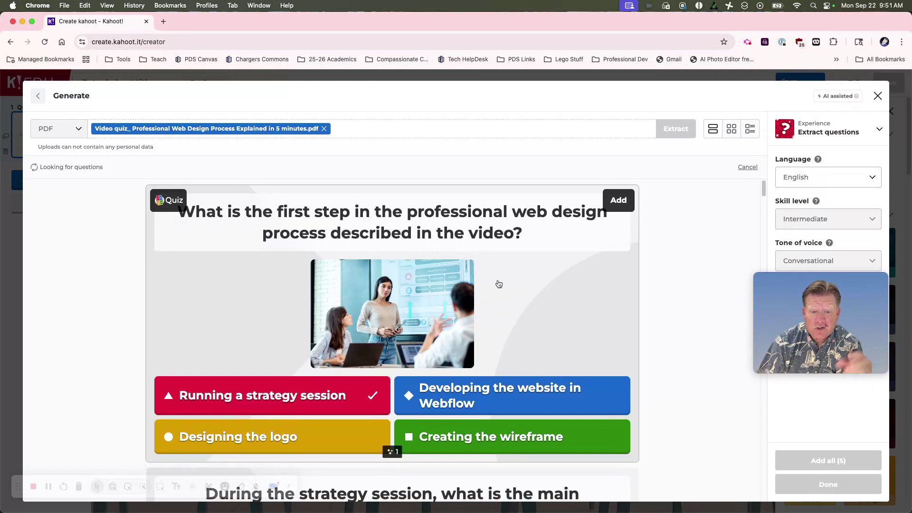
scroll(498, 279, down, 3)
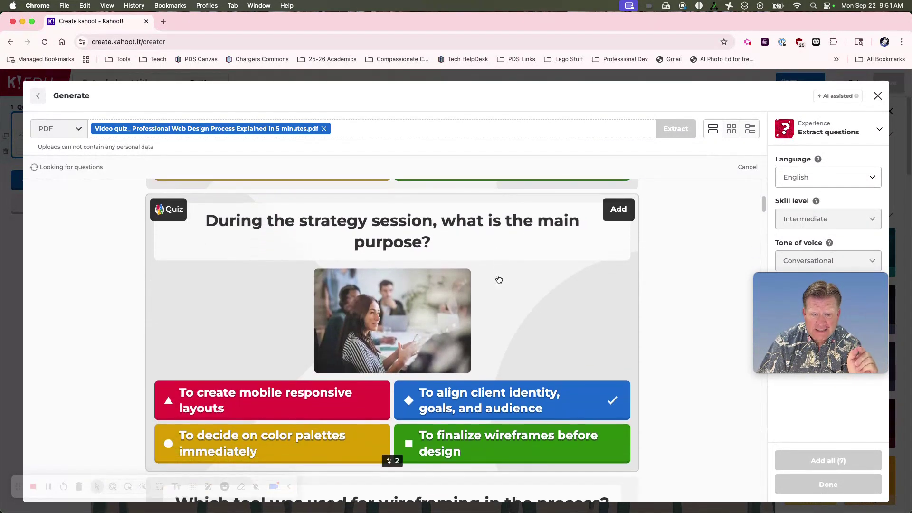
scroll(498, 279, down, 4)
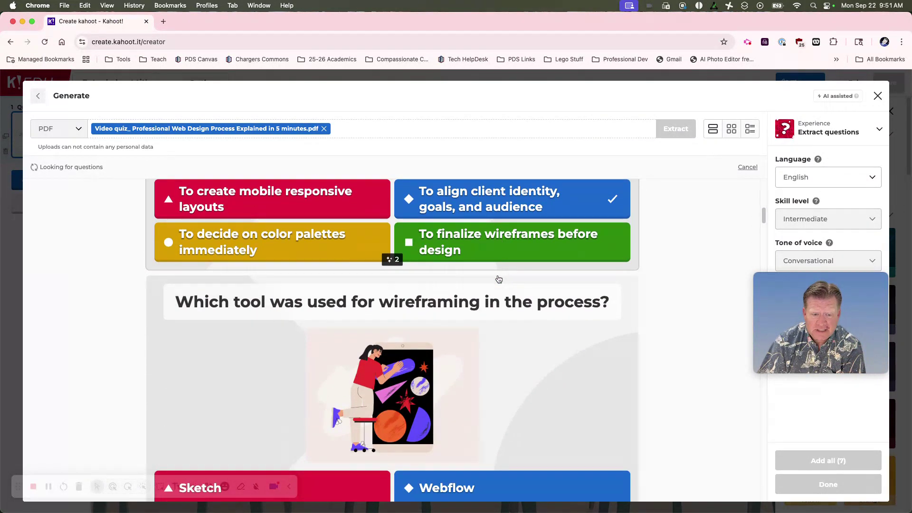
scroll(522, 318, down, 6)
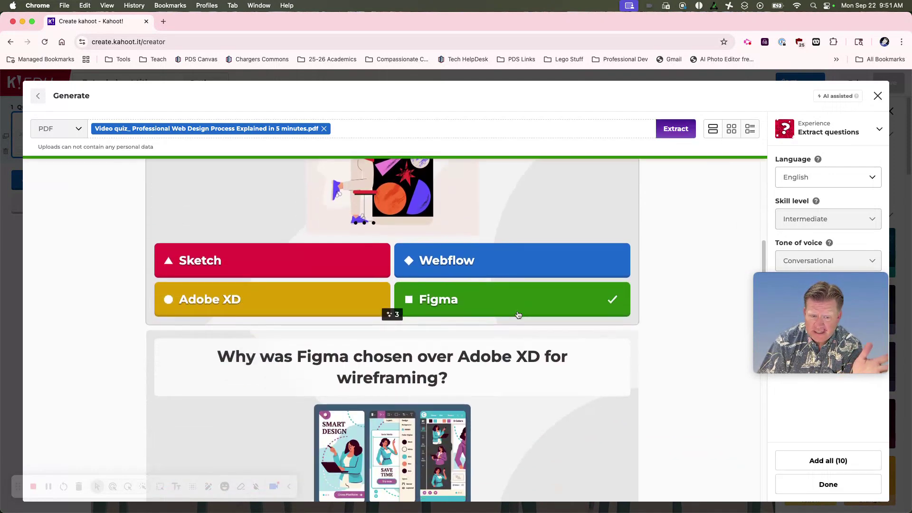
scroll(518, 313, down, 2)
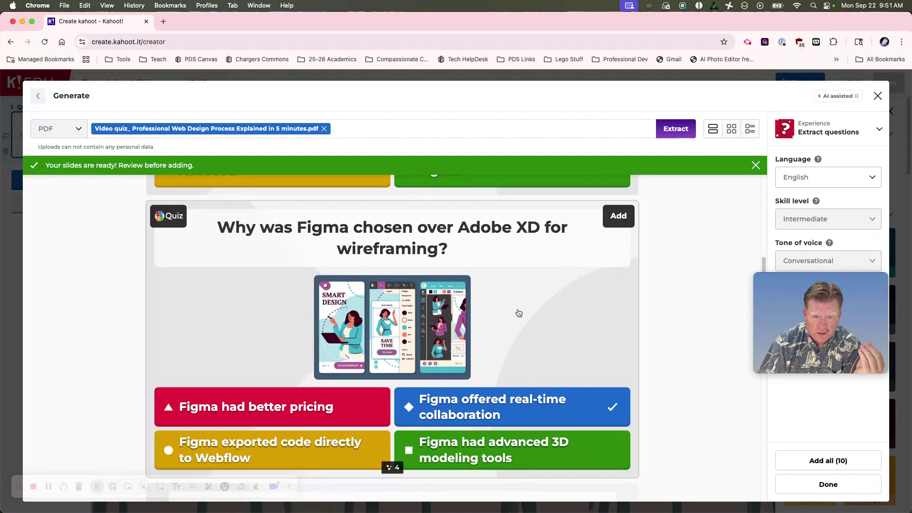
scroll(518, 313, down, 3)
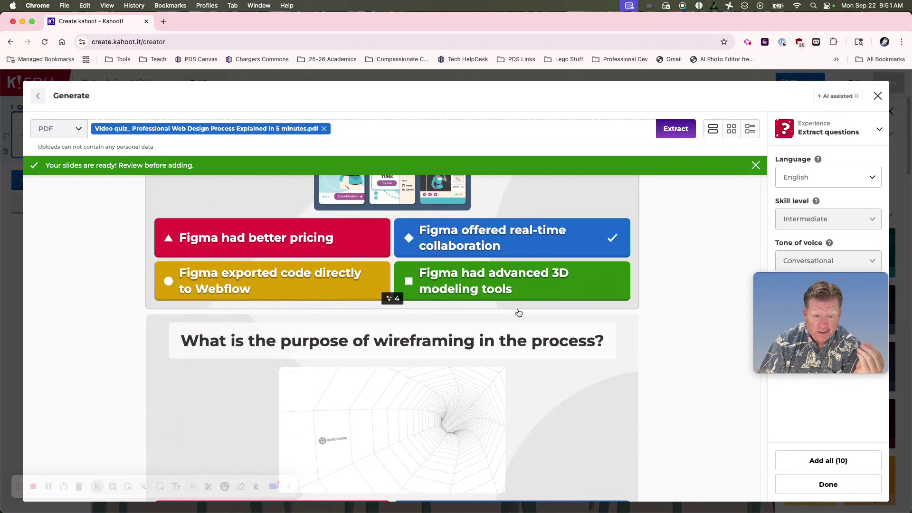
scroll(518, 312, down, 3)
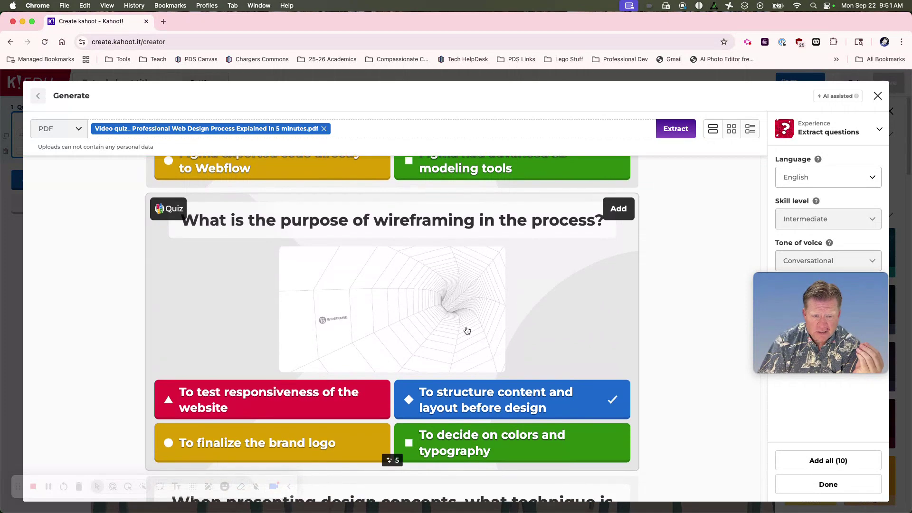
scroll(468, 329, down, 1)
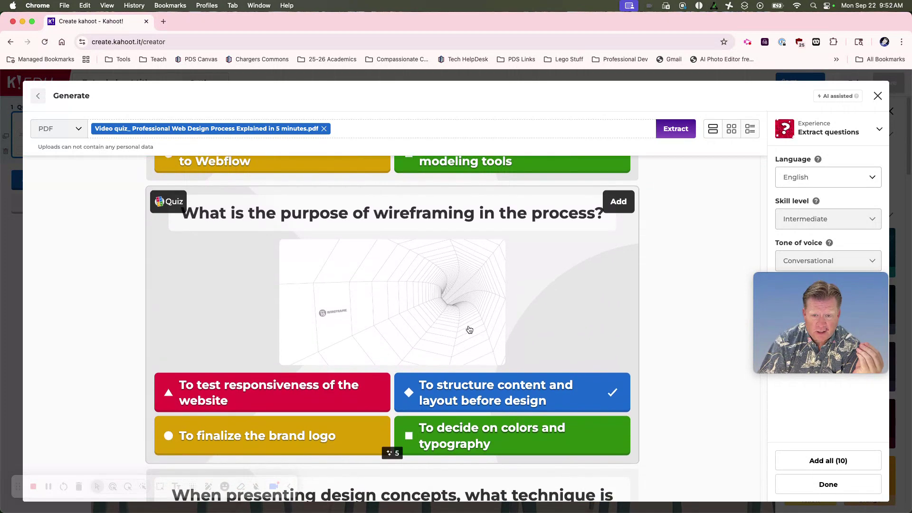
- Add all 10 extracted questions to the kahoot, finish the import and open question 8 in the editor
click(826, 463)
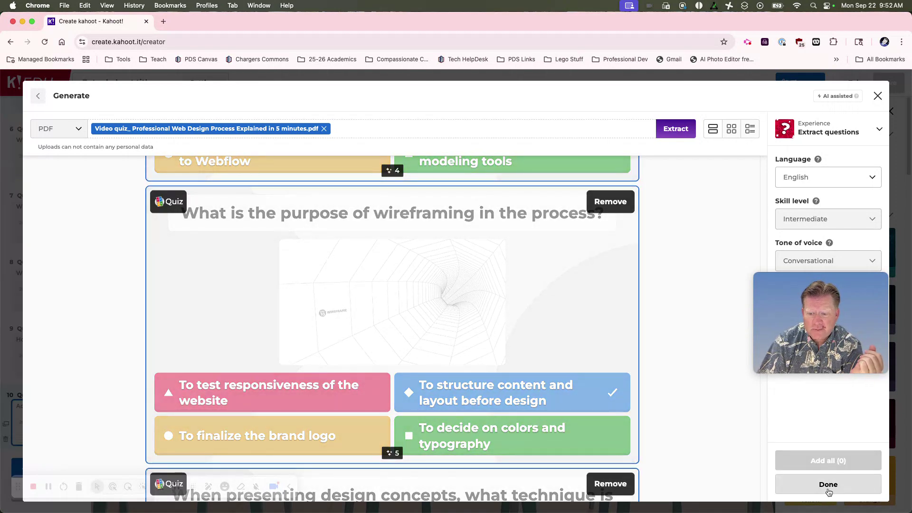
click(828, 489)
click(61, 305)
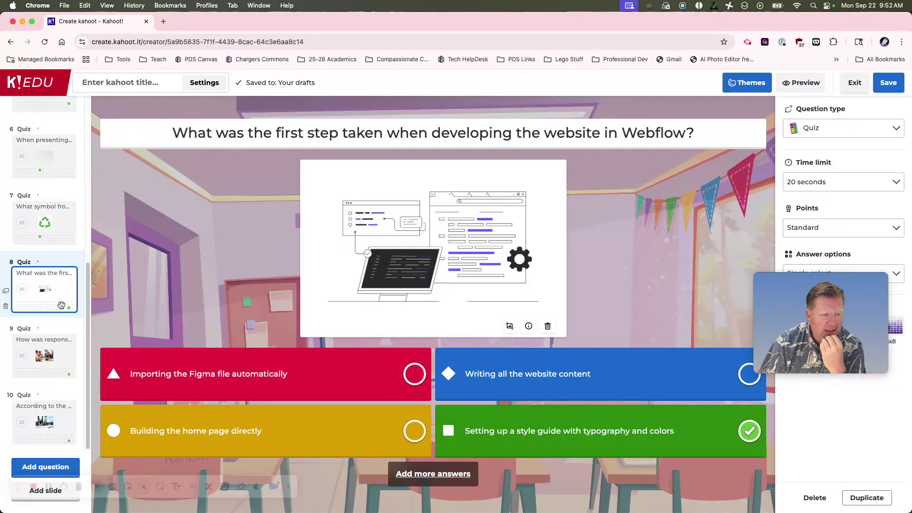
- Remove the current image from question 5 about the purpose of wireframing
click(51, 369)
click(59, 224)
scroll(50, 190, up, 3)
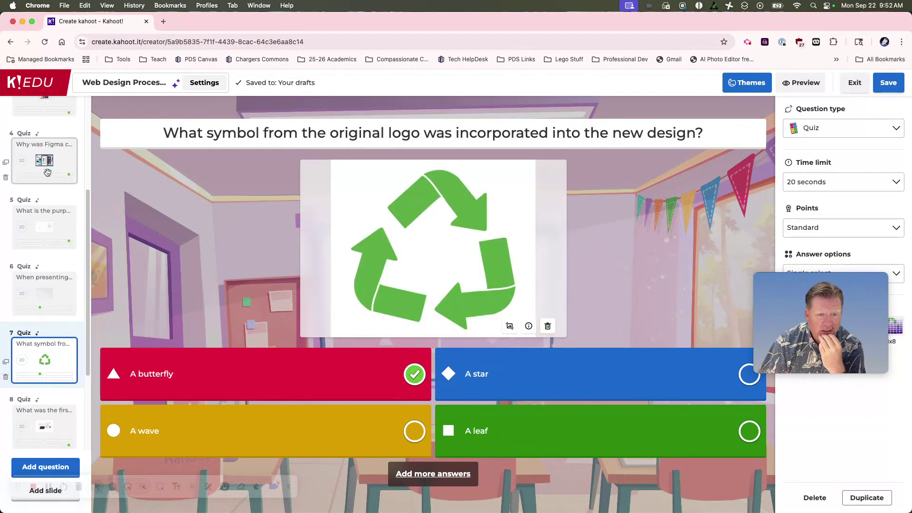
scroll(48, 171, up, 2)
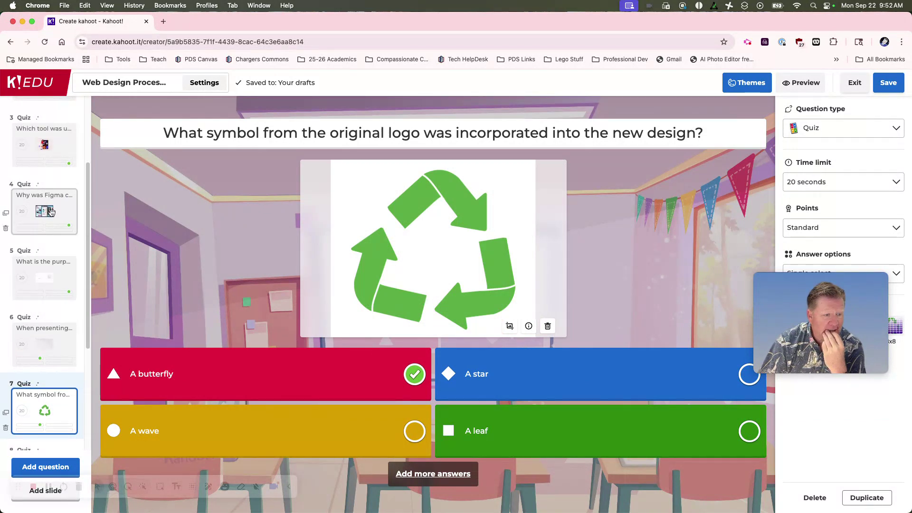
click(46, 269)
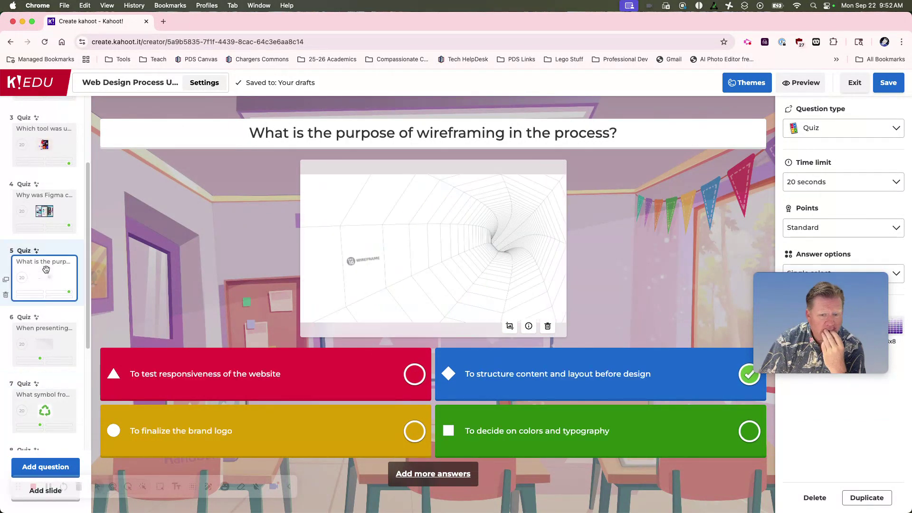
click(548, 327)
- Try an Unsplash photo of a laptop, found by searching "wireframe website", as question 5's image
click(436, 262)
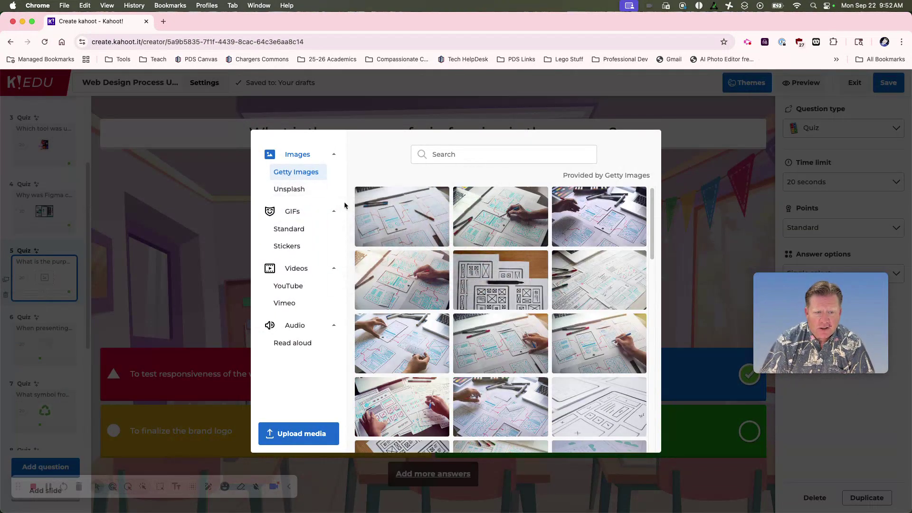
click(290, 189)
click(451, 150)
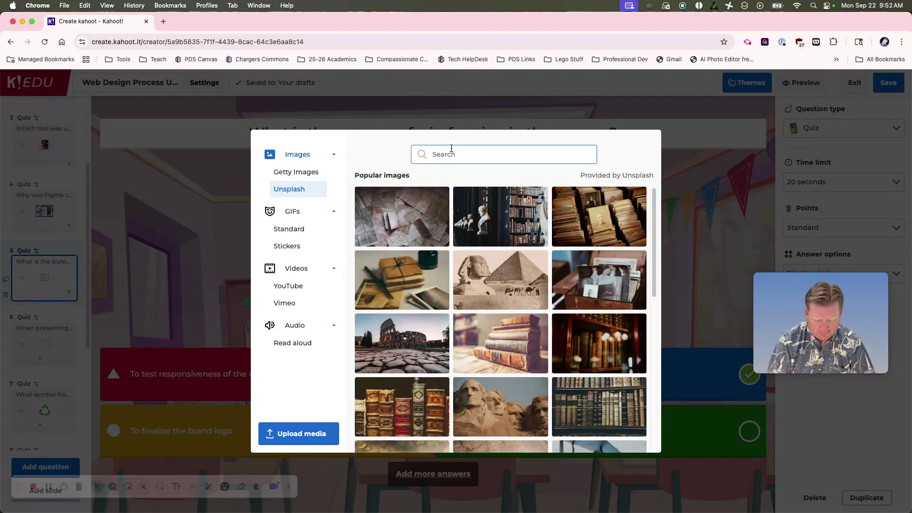
text(wireframe website)
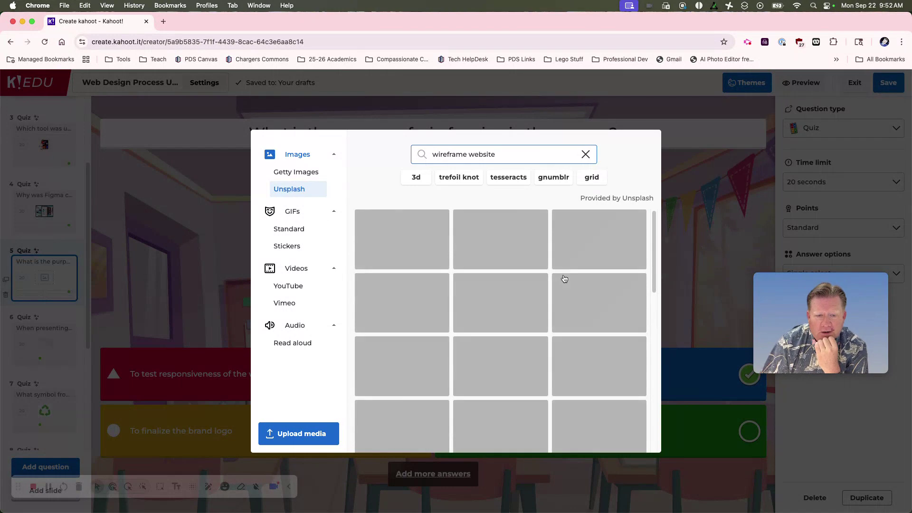
mouse_move(587, 369)
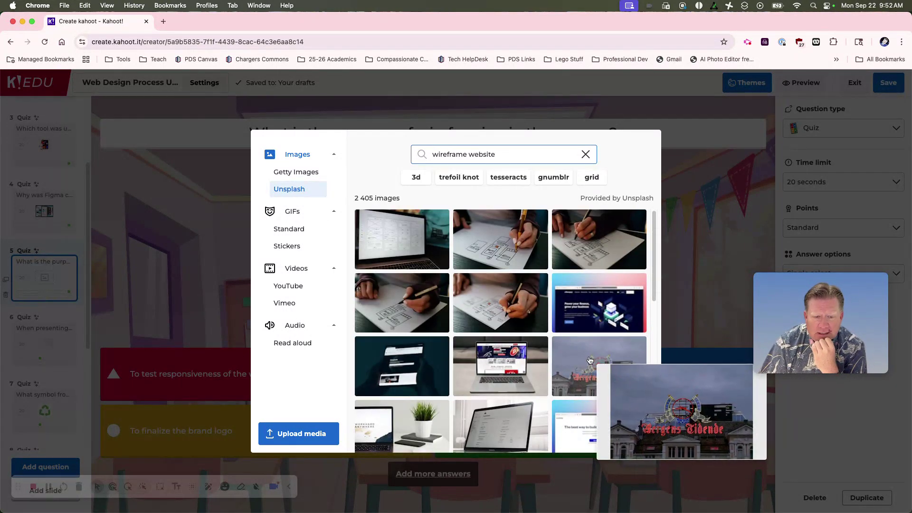
click(505, 354)
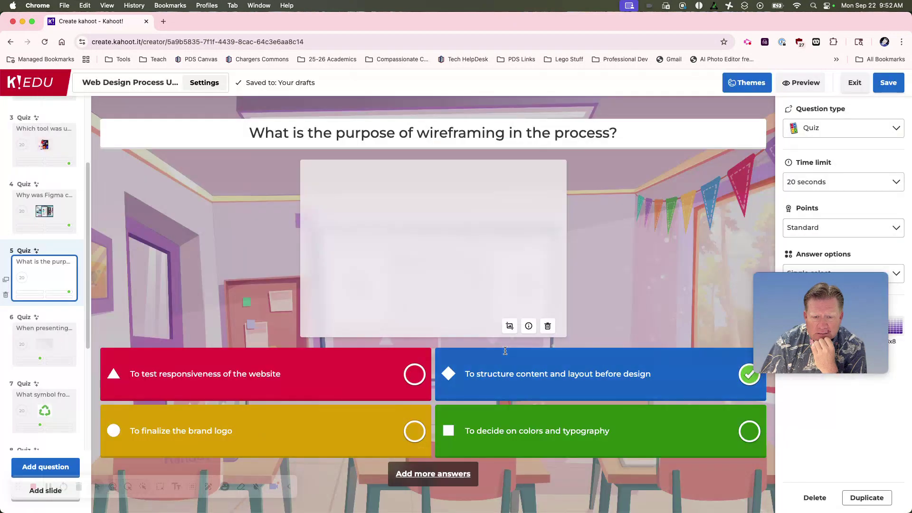
click(544, 330)
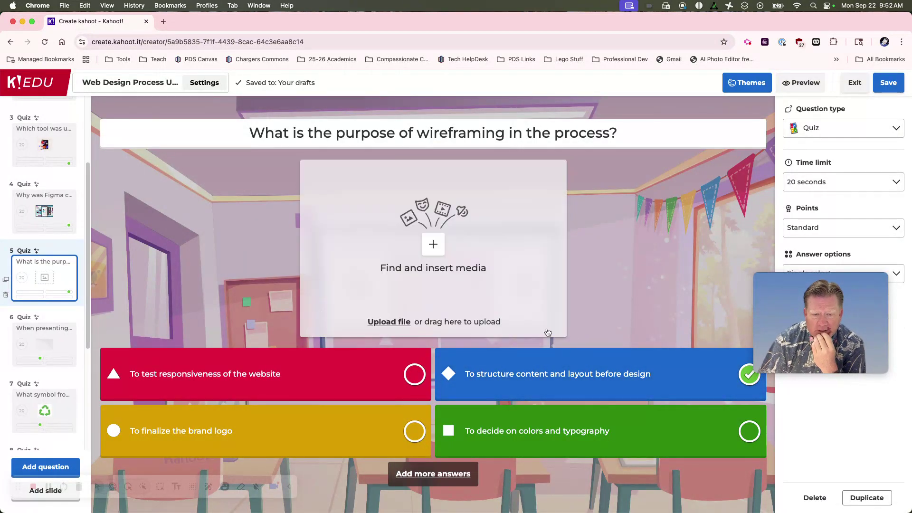
- Search Unsplash for "wireframe website" and insert the photo of a hand sketching wireframes with a pencil into question 5
click(436, 275)
text(w)
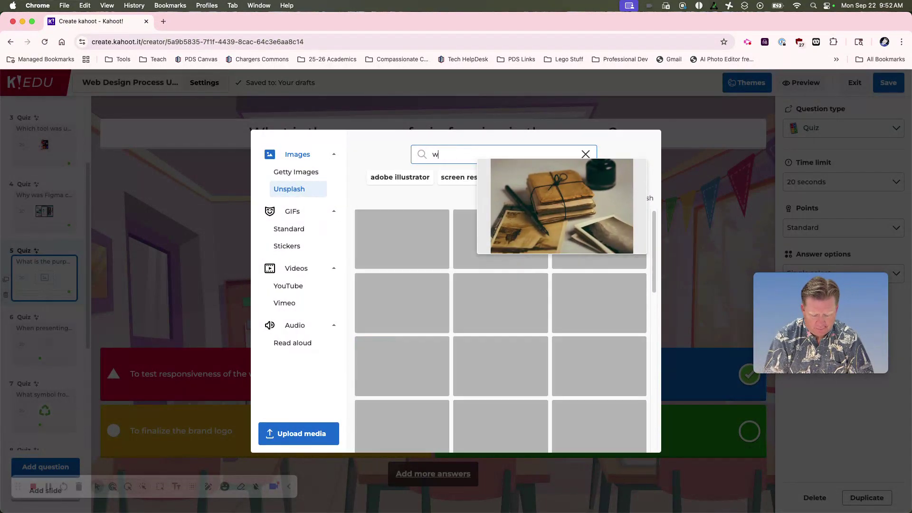
text(ireframe)
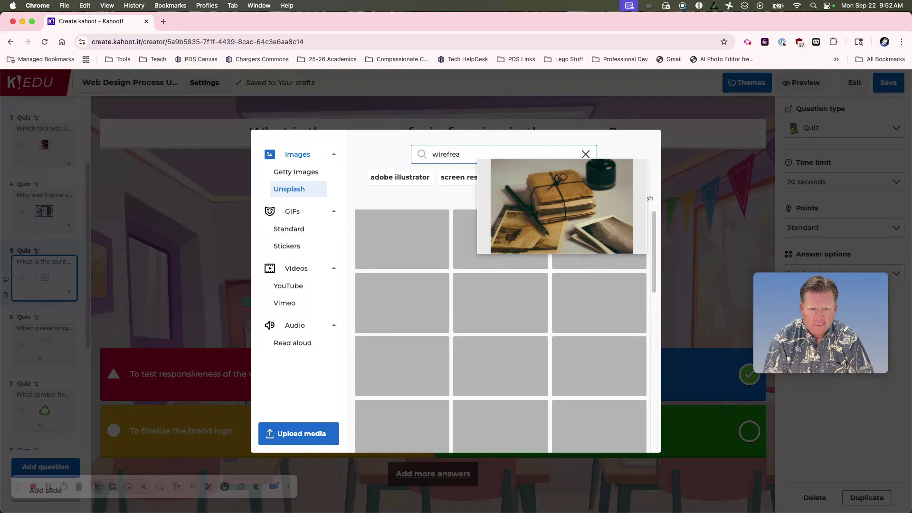
key(BackSpace)
key(BackSpace)
text(ame website)
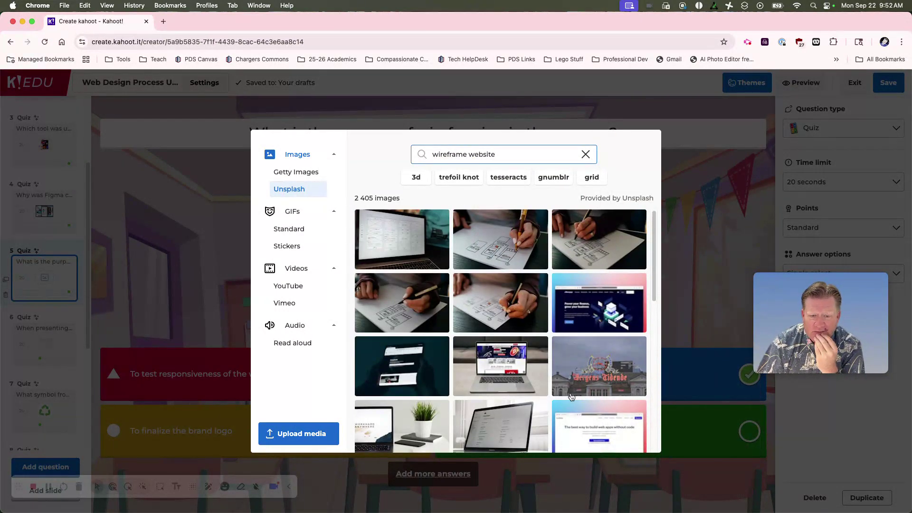
click(486, 248)
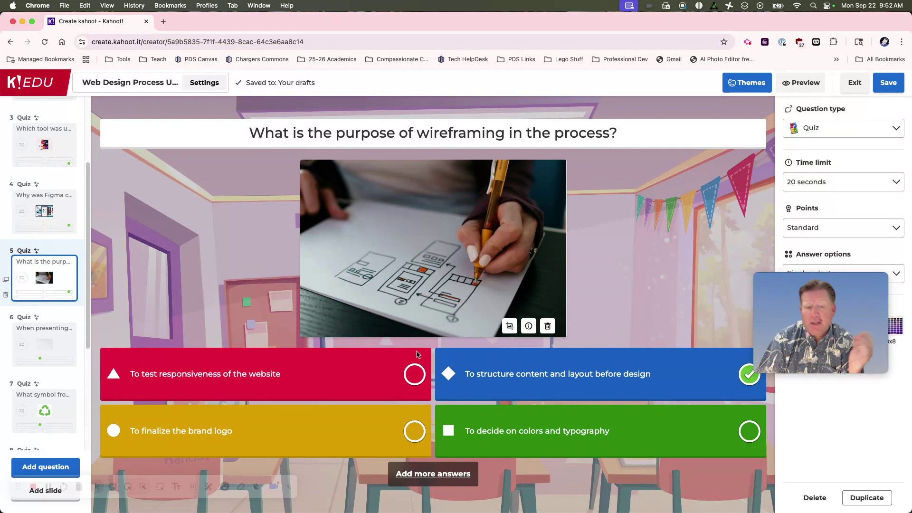
- Review questions 1 through 10 in the editor, checking each one's image, answer choices and marked correct answer
scroll(30, 142, up, 3)
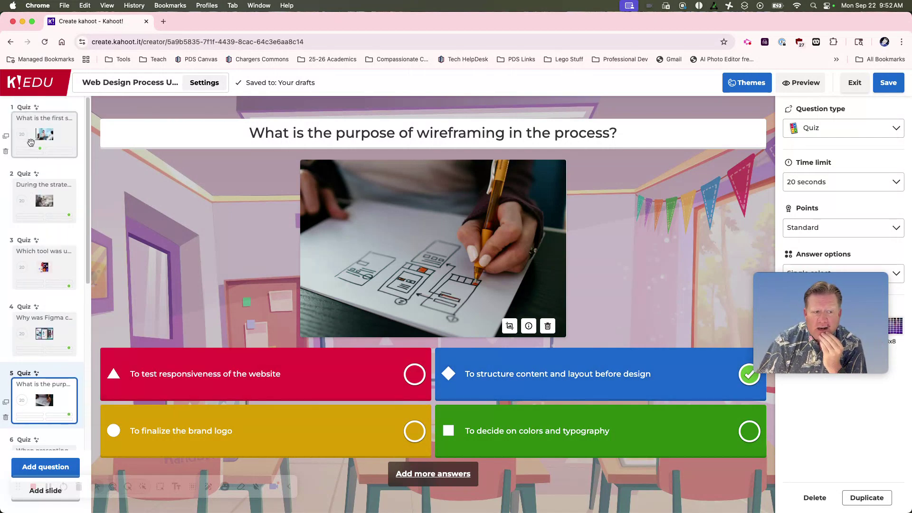
click(31, 143)
click(47, 210)
click(50, 273)
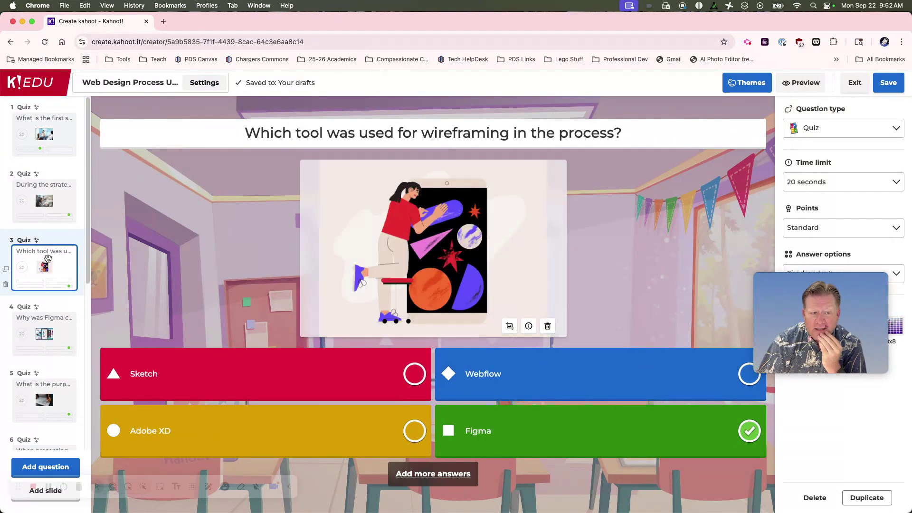
click(56, 335)
click(50, 386)
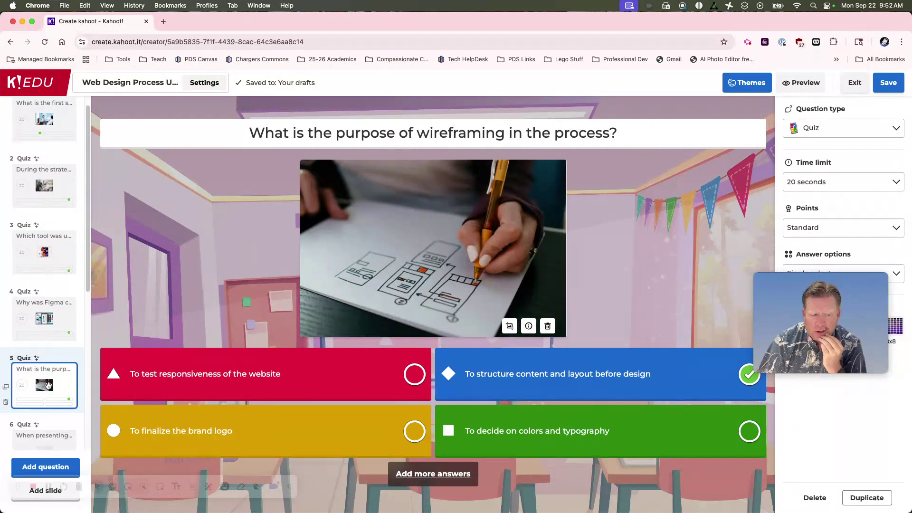
click(48, 433)
click(53, 408)
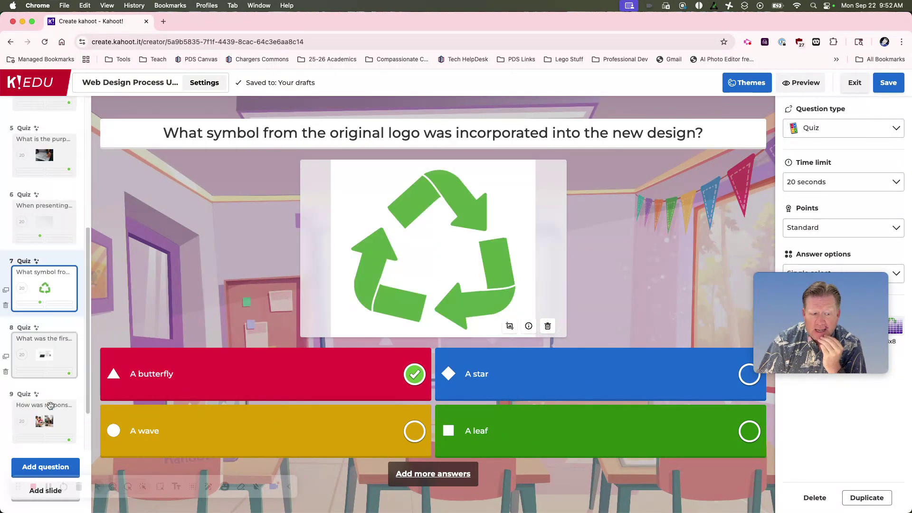
click(42, 291)
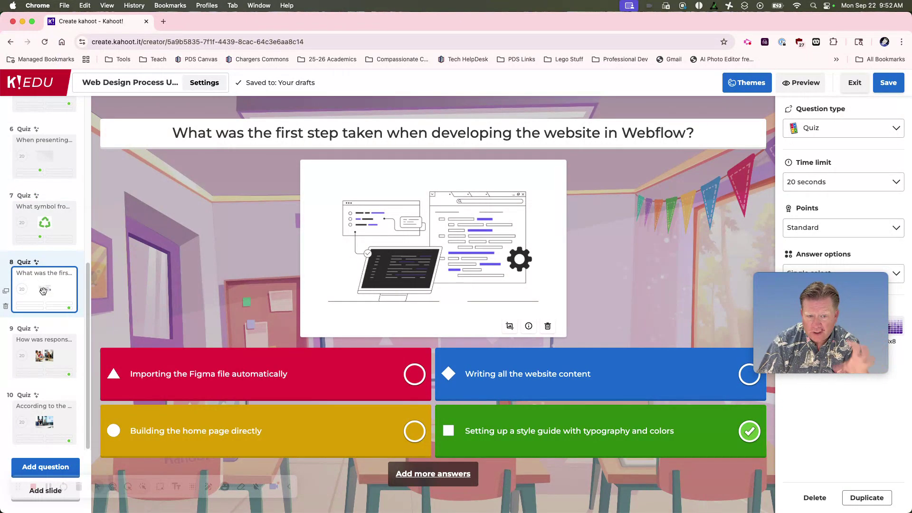
click(37, 356)
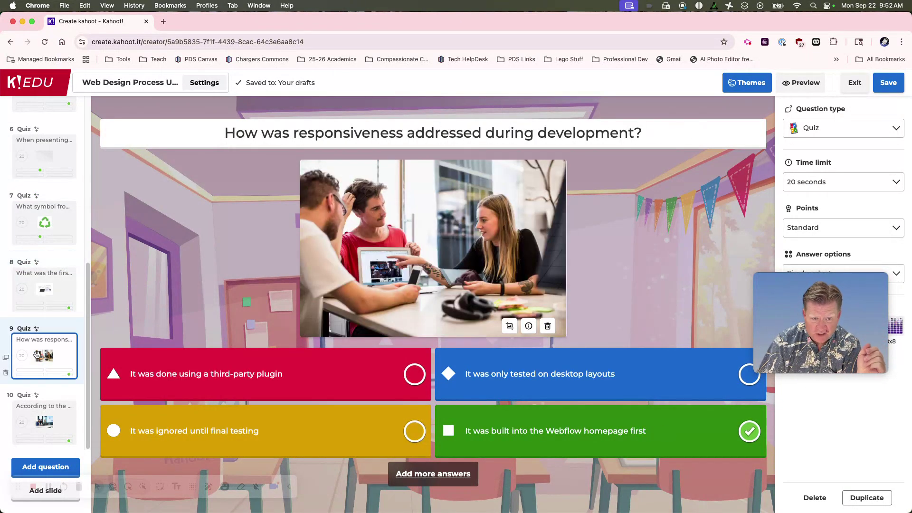
click(37, 408)
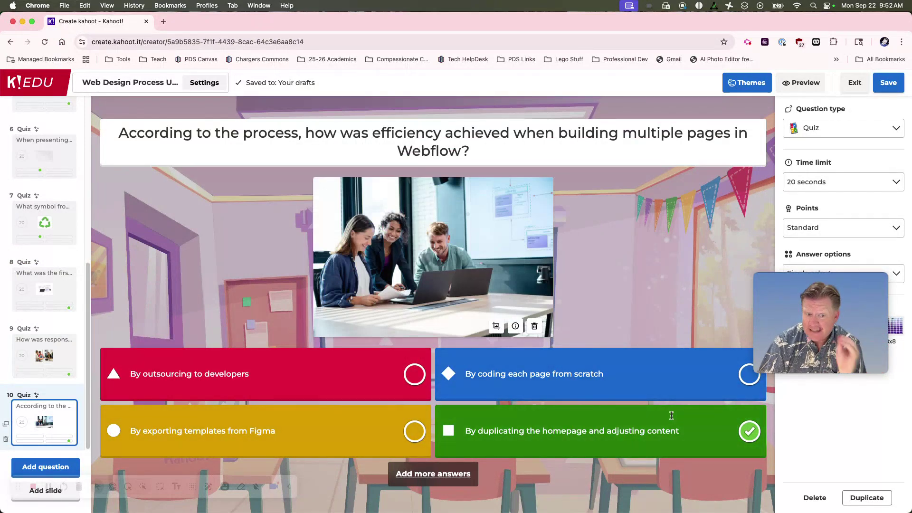
- Save and finish the kahoot, and look at the team sharing options for Web Design Process Unveiled in the library
click(888, 85)
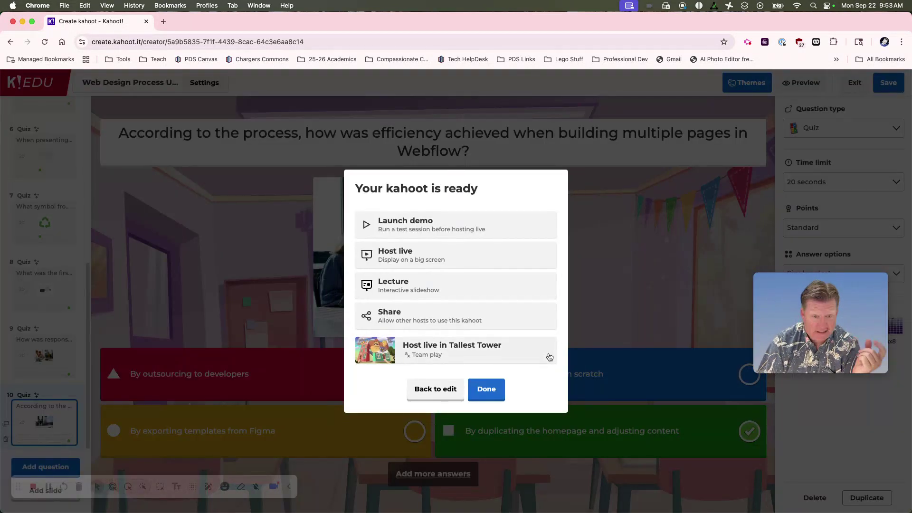
click(487, 391)
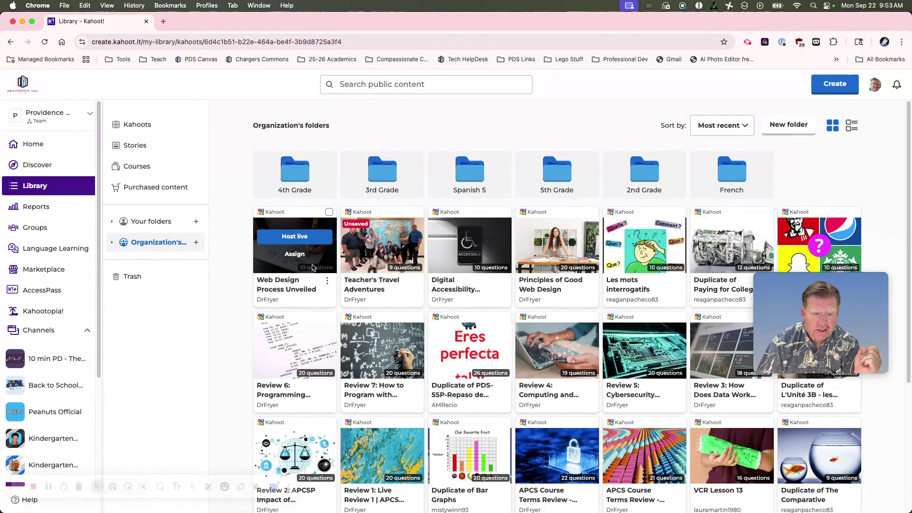
click(328, 283)
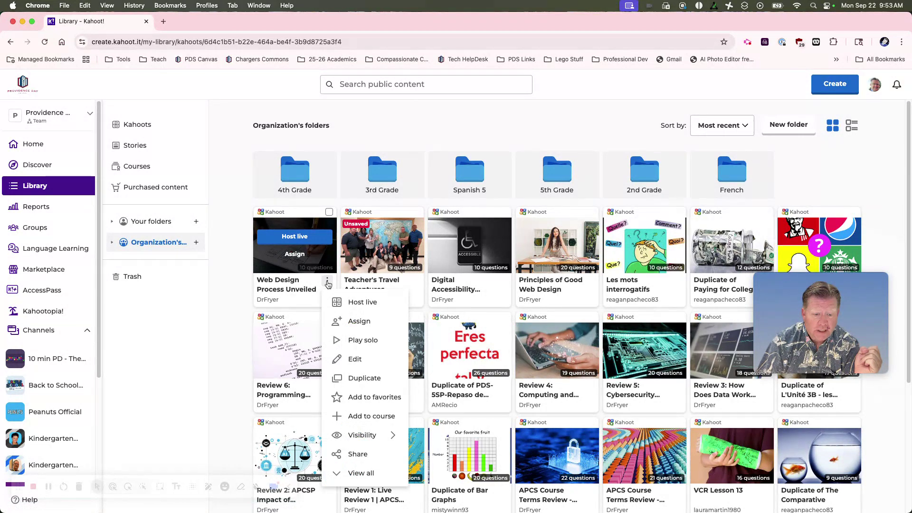
click(368, 457)
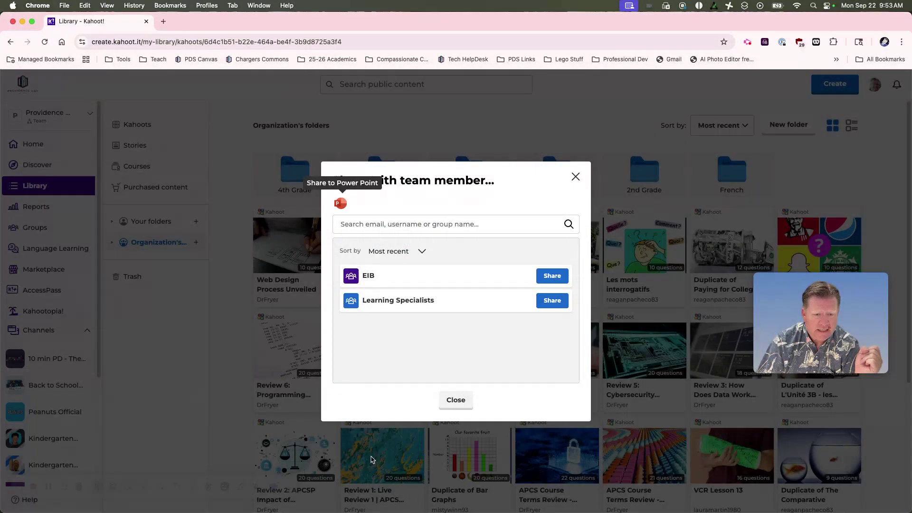
click(450, 408)
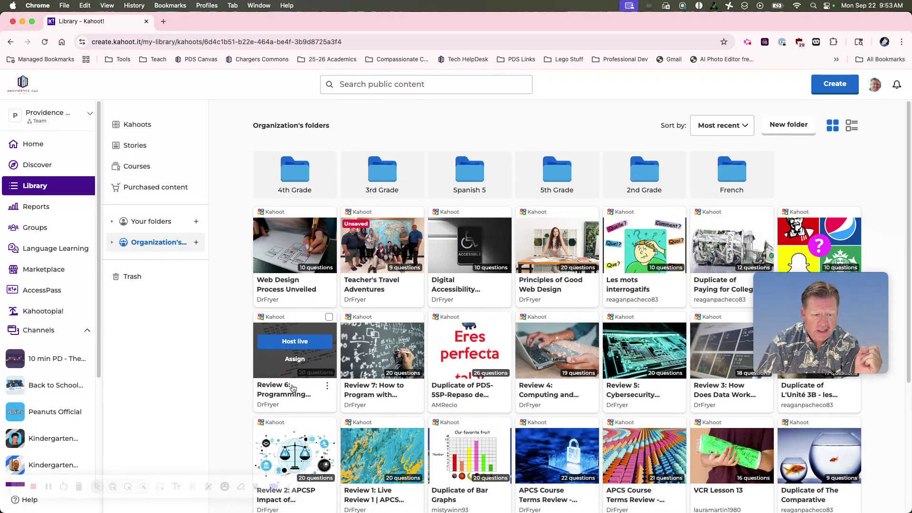
- Check the title, description and visibility settings of the Review 6: Programming Fundamentals & Algorithms kahoot, and return to the library
click(327, 387)
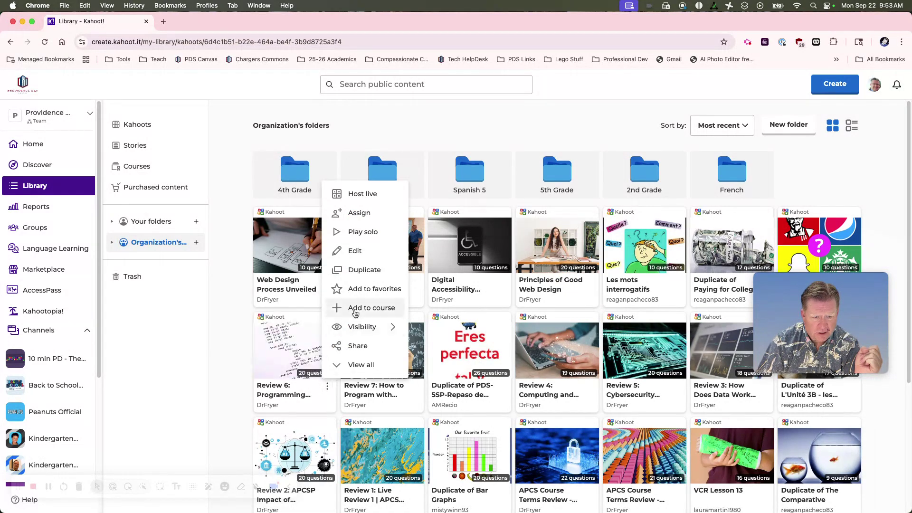
click(358, 255)
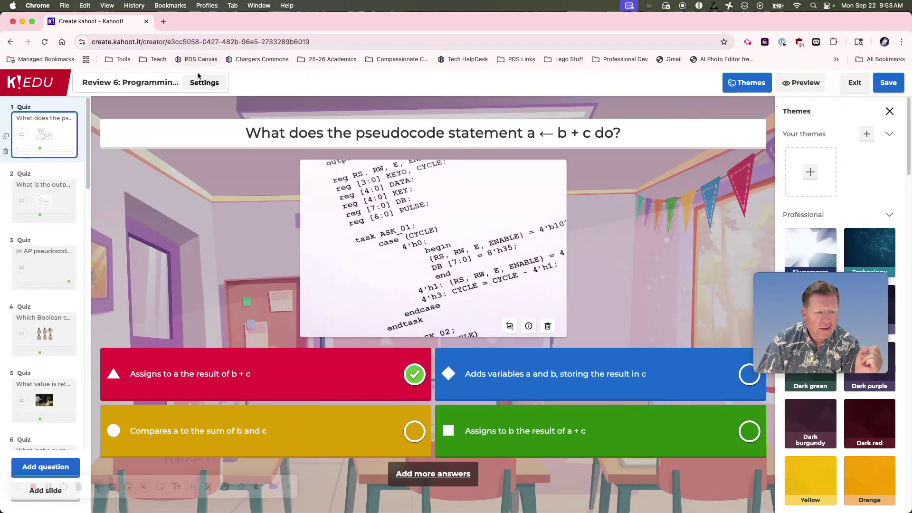
click(203, 82)
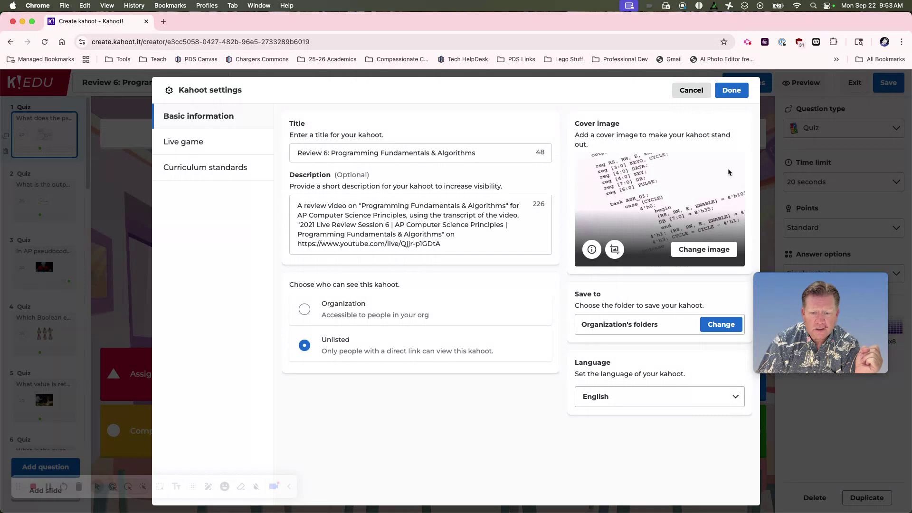
click(702, 88)
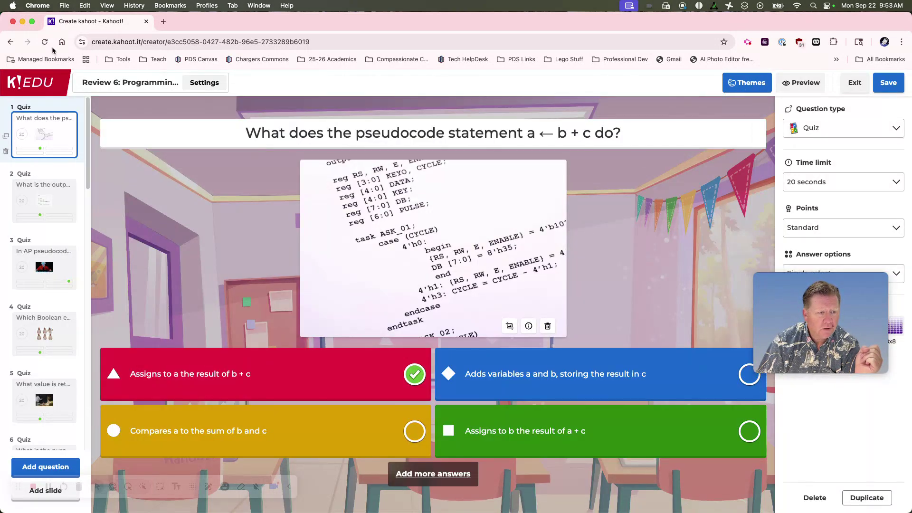
click(10, 41)
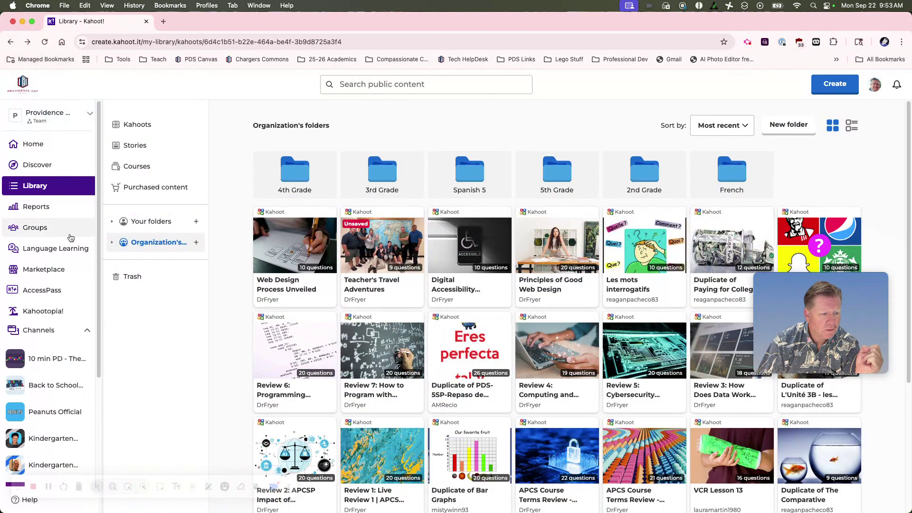
- Open the Web Design Process Unveiled kahoot for editing and set its visibility to Unlisted
mouse_move(290, 259)
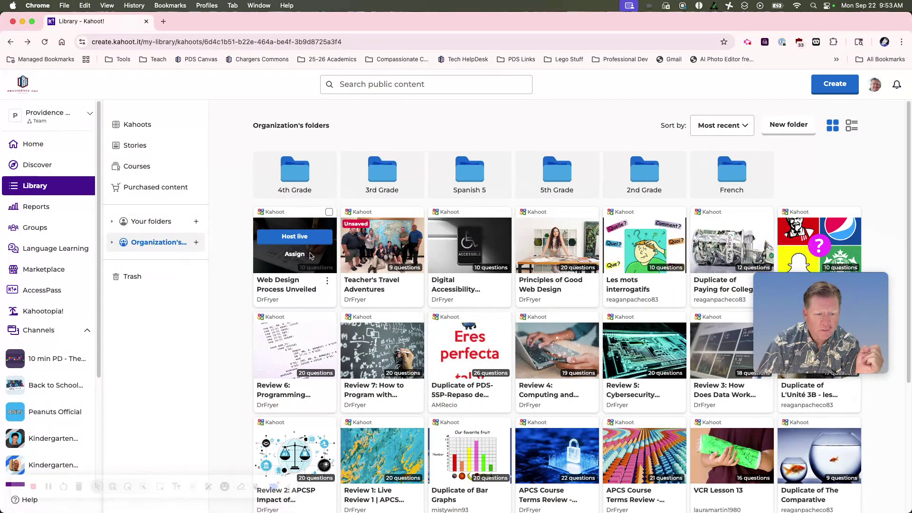
click(328, 283)
click(351, 358)
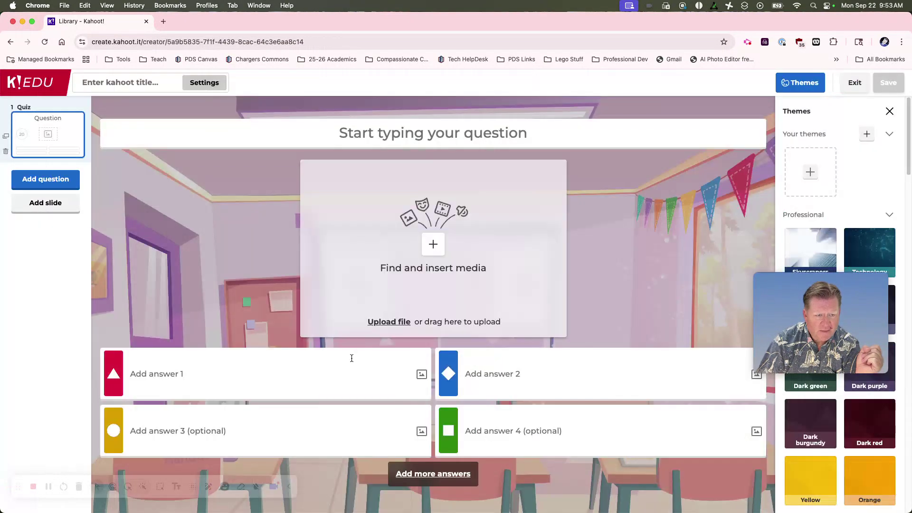
click(200, 83)
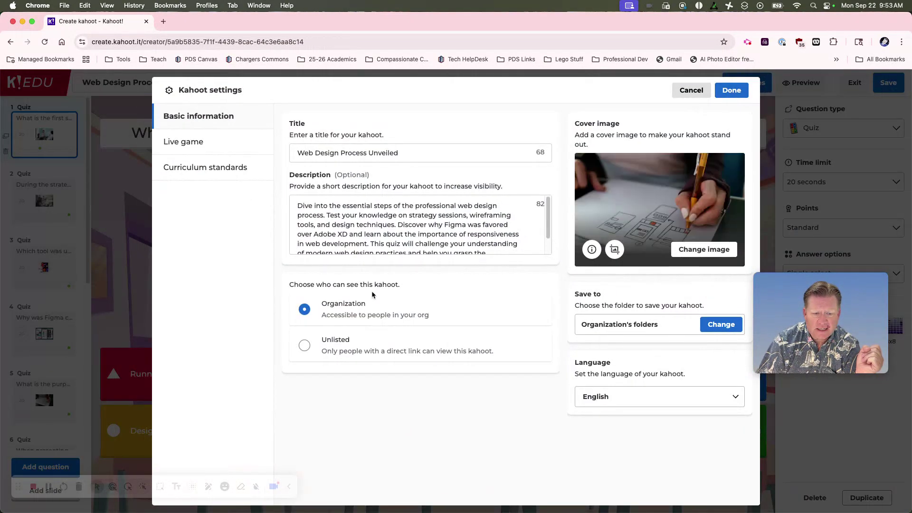
click(301, 349)
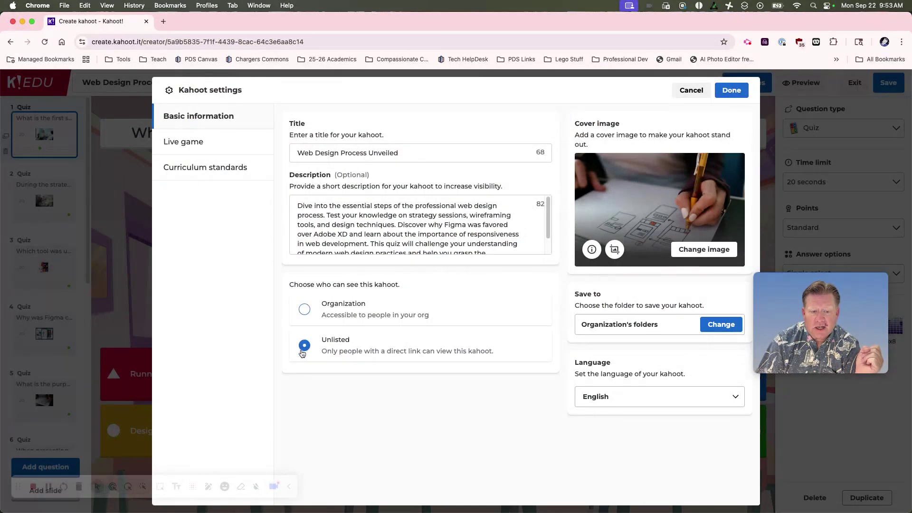
click(732, 91)
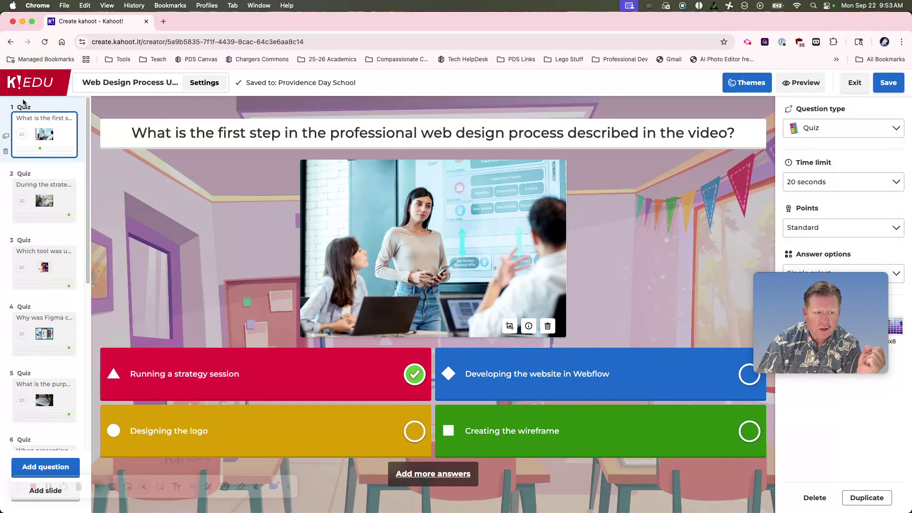
- Leave the editor keeping the latest changes, and look at the live hosting game modes for Web Design Process Unveiled
click(18, 80)
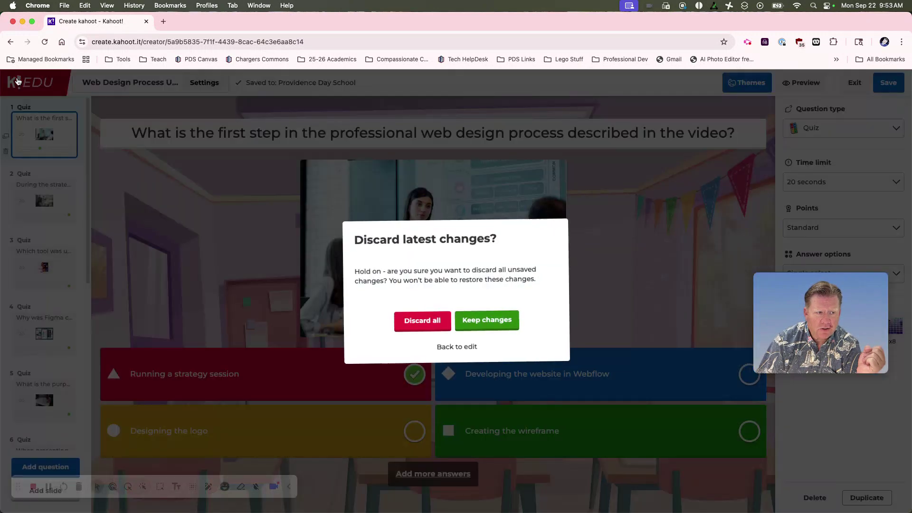
click(479, 325)
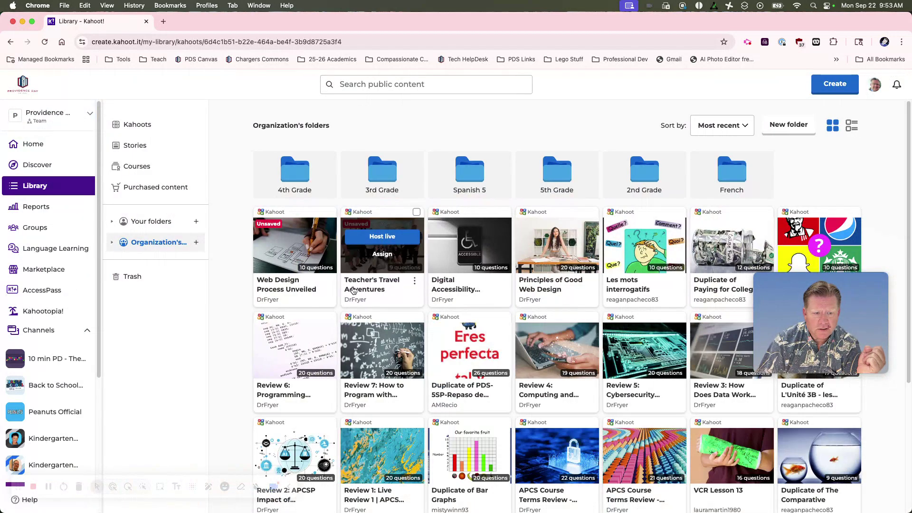
click(295, 236)
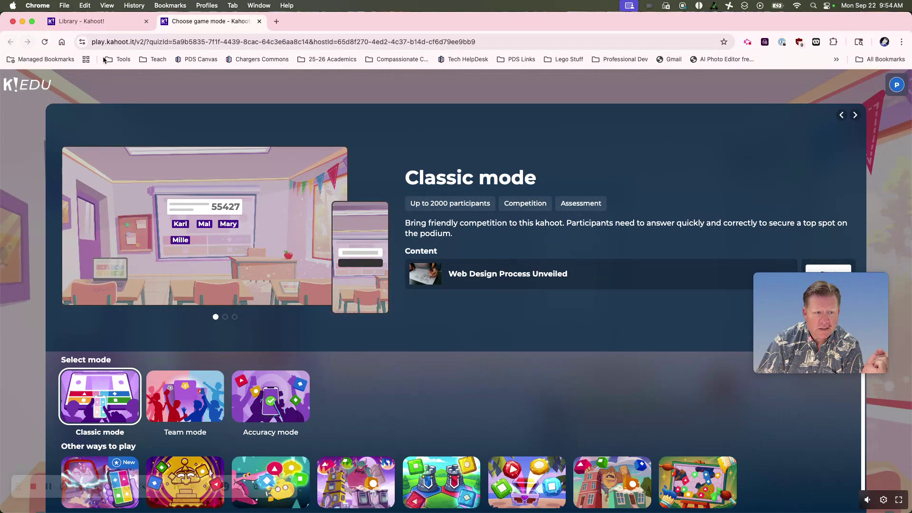
click(260, 22)
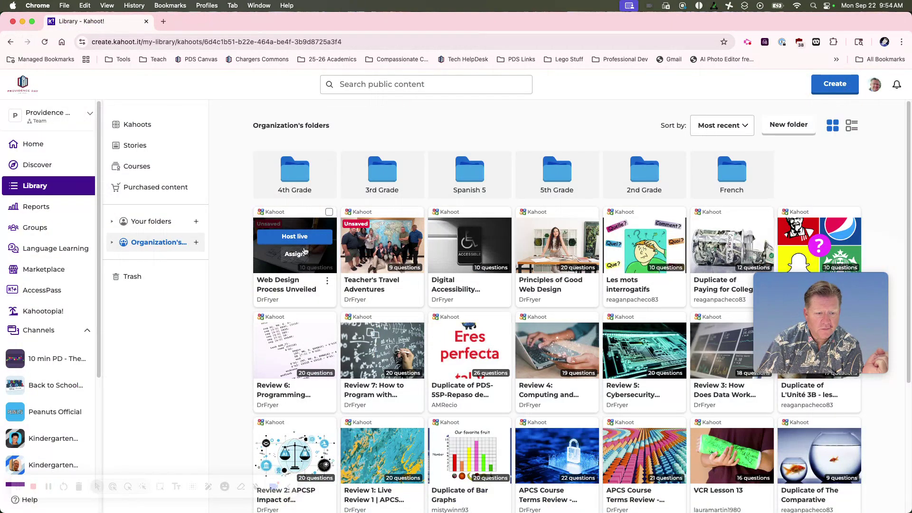
- Check the sharing options of the Web Design Process Unveiled kahoot in the library
click(327, 281)
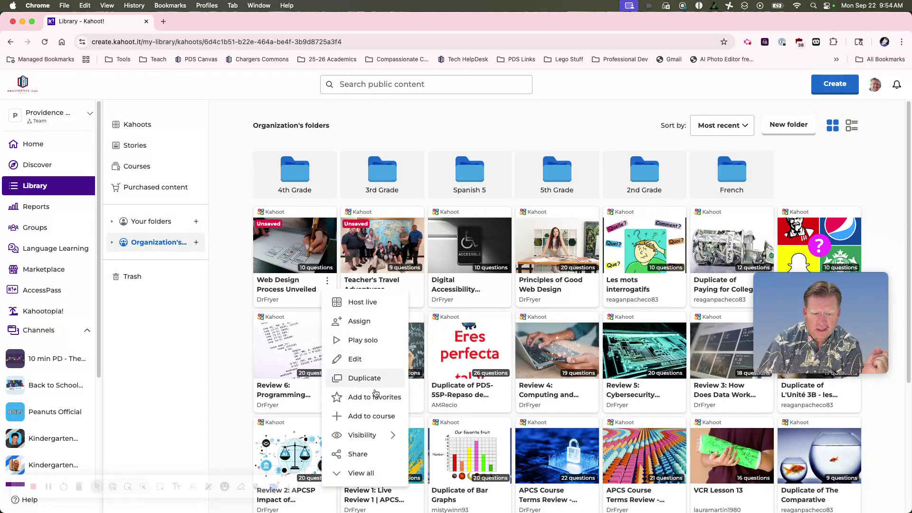
click(369, 456)
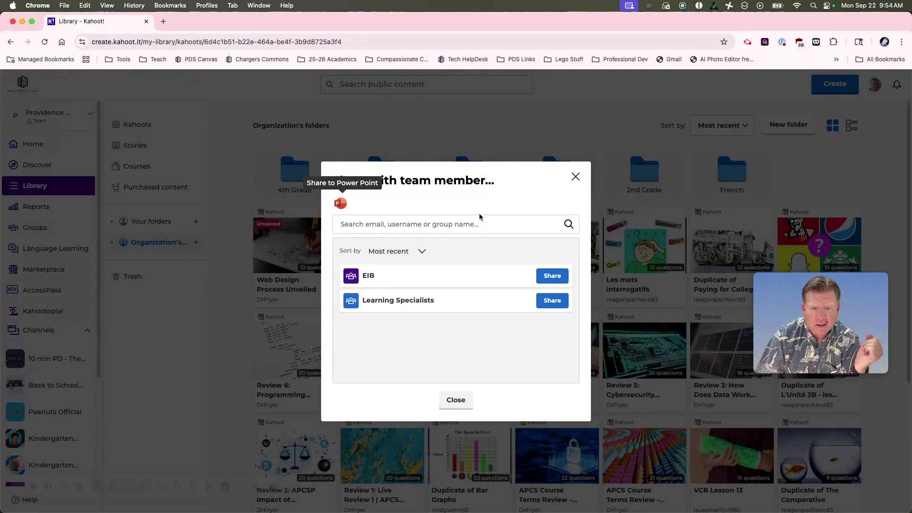
click(575, 176)
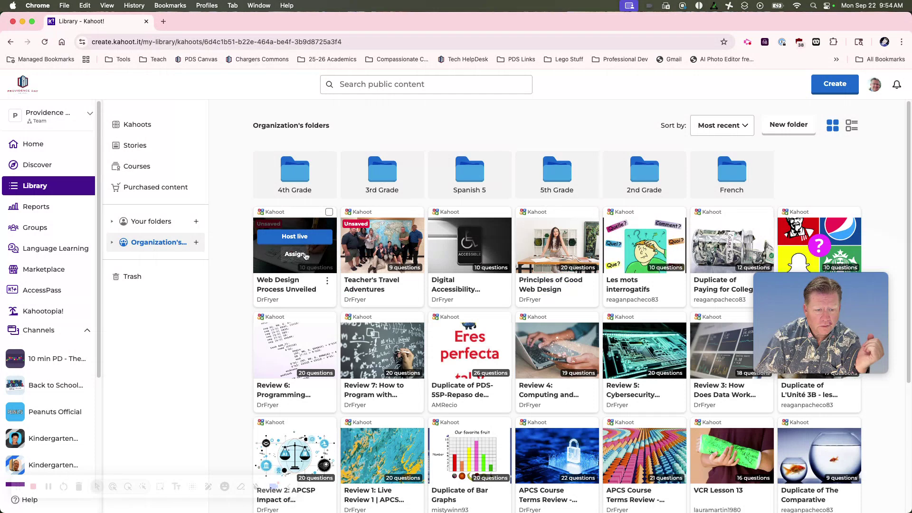
- Reopen the Web Design Process Unveiled kahoot for editing, set its visibility to Unlisted and save it
click(327, 281)
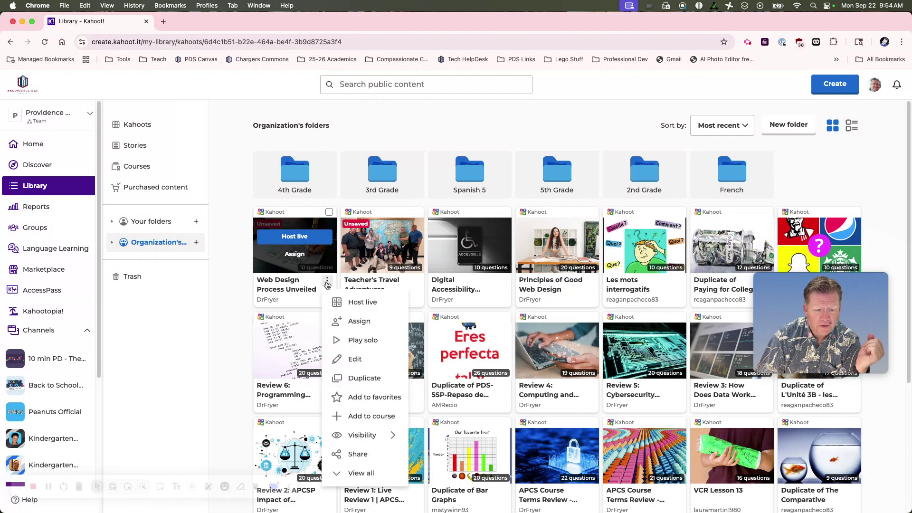
click(357, 357)
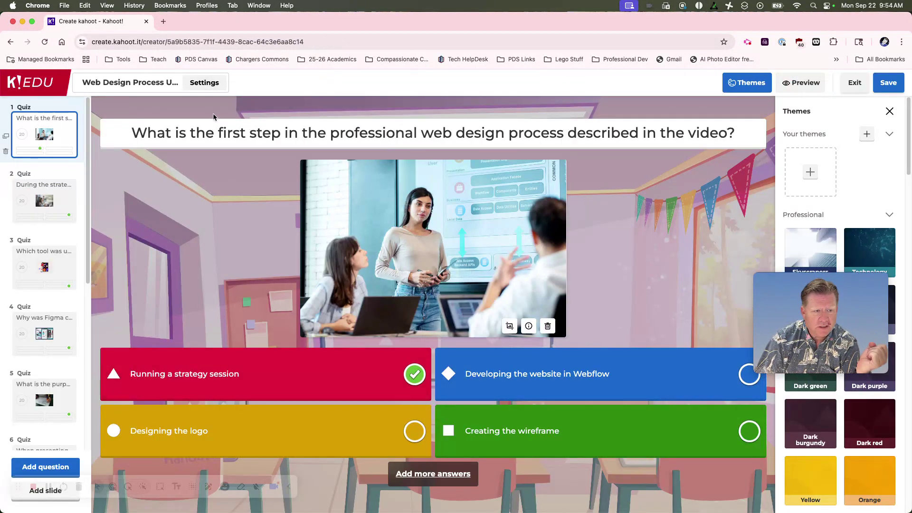
click(204, 83)
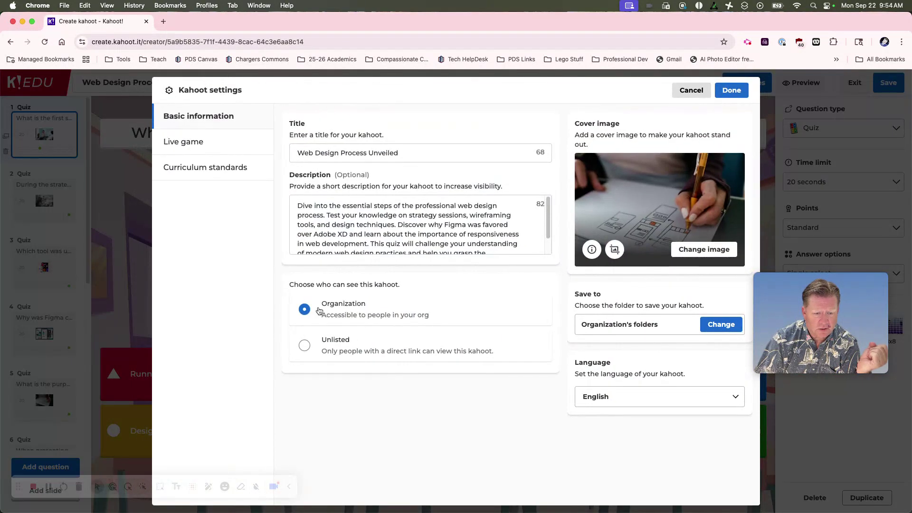
click(309, 352)
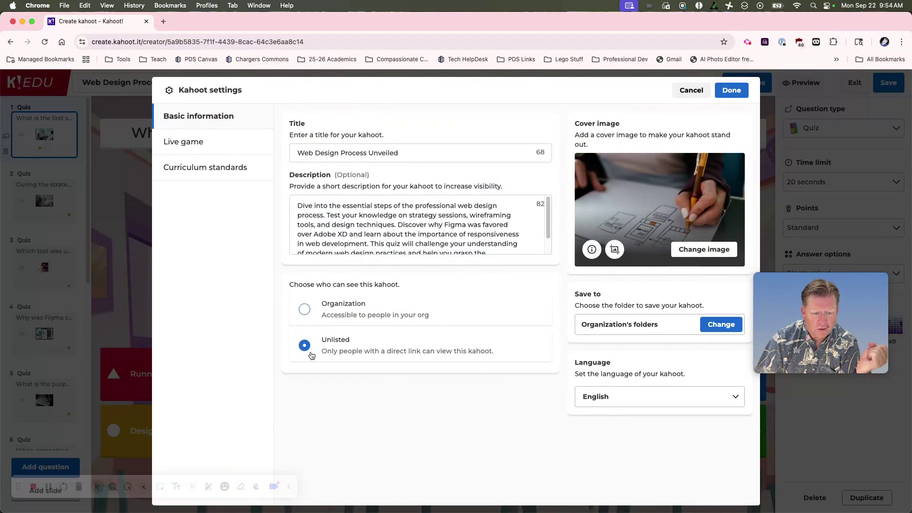
click(731, 91)
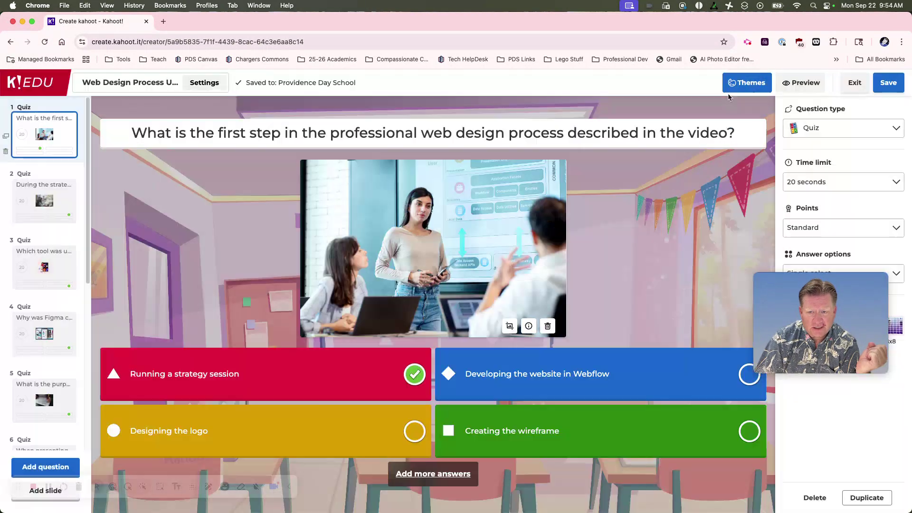
click(895, 86)
click(486, 394)
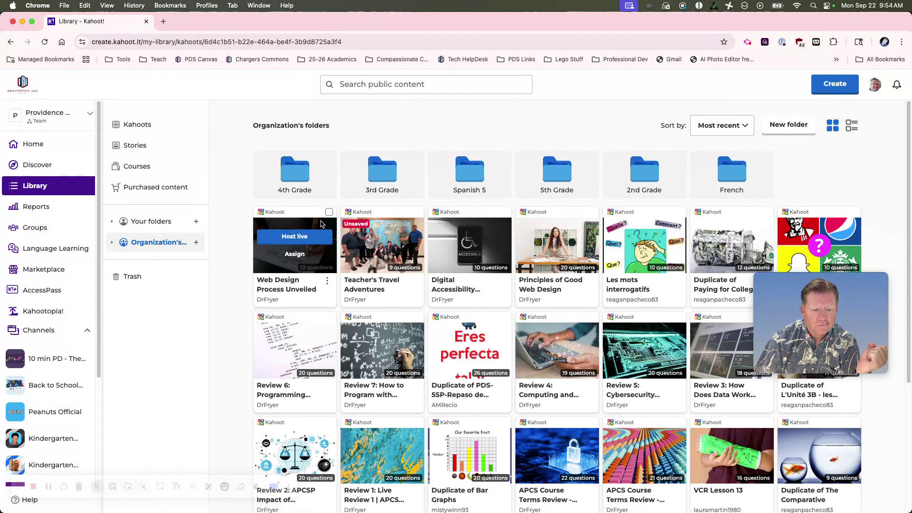
- Copy the share link of the Web Design Process Unveiled kahoot from its sharing options
click(326, 281)
click(366, 455)
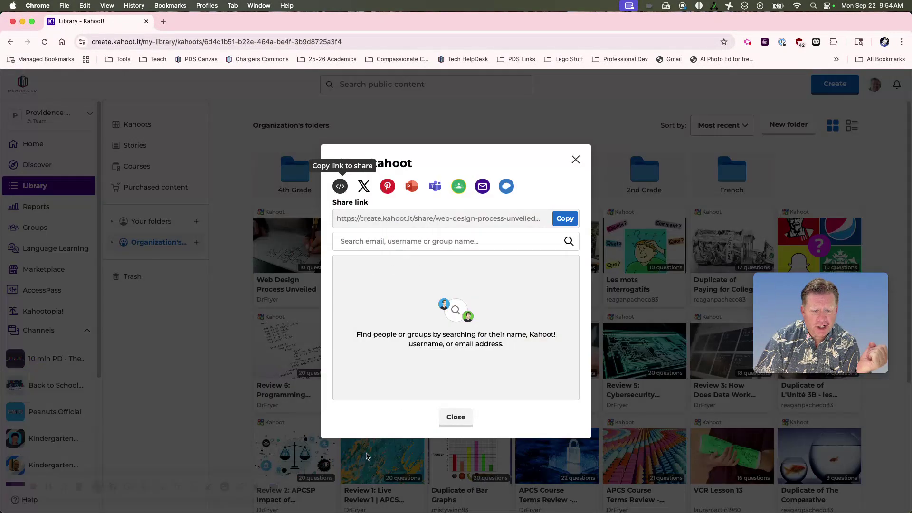
click(566, 219)
- Test the copied share link in a new incognito window, accepting all cookies, and close that window
click(64, 6)
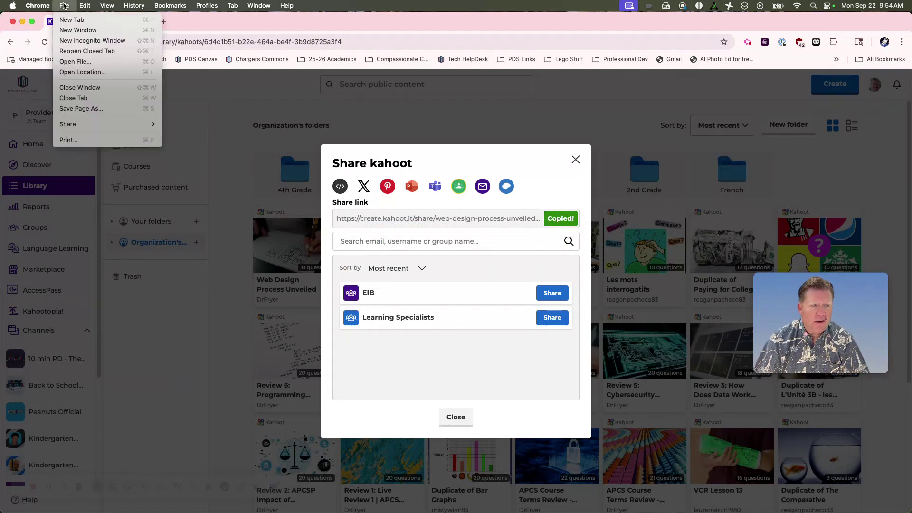
click(92, 41)
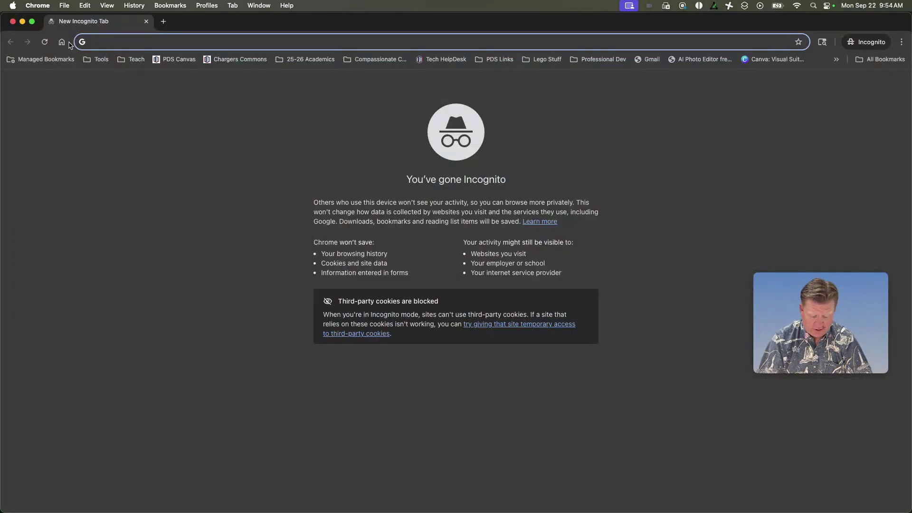
key(super+v)
key(Return)
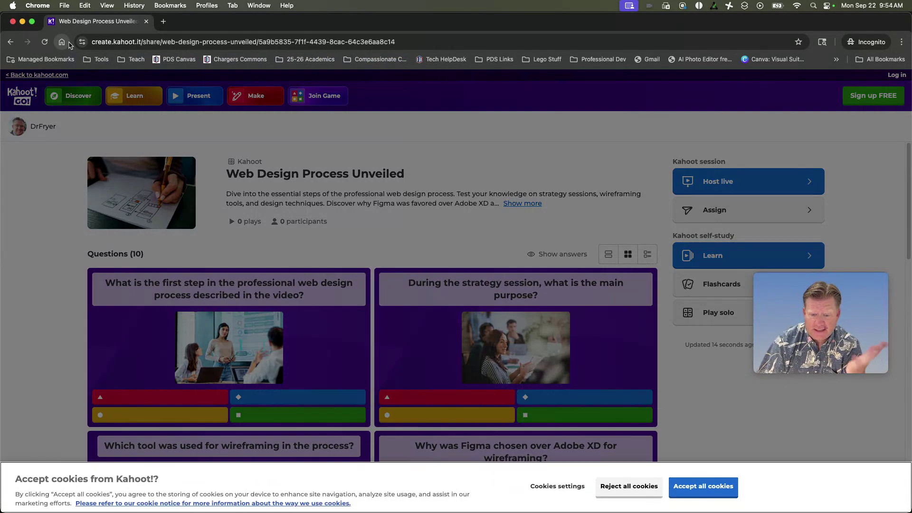
click(699, 486)
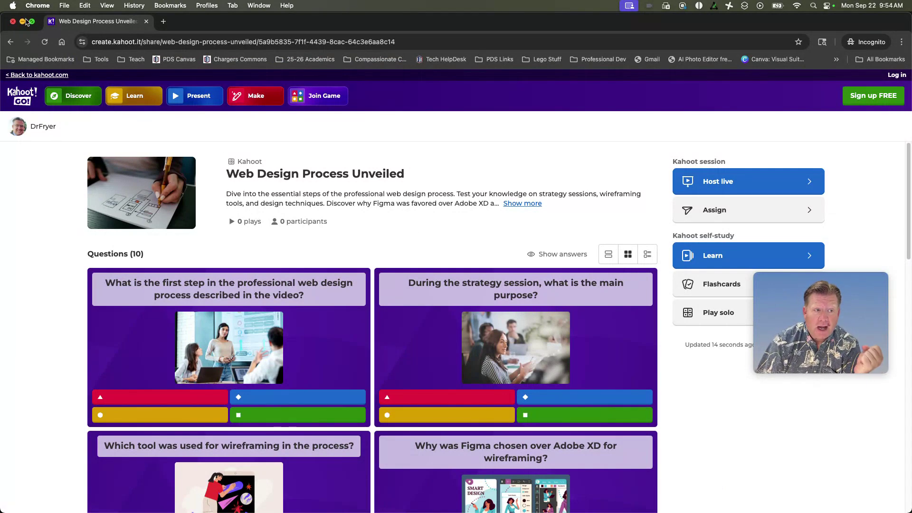
click(13, 22)
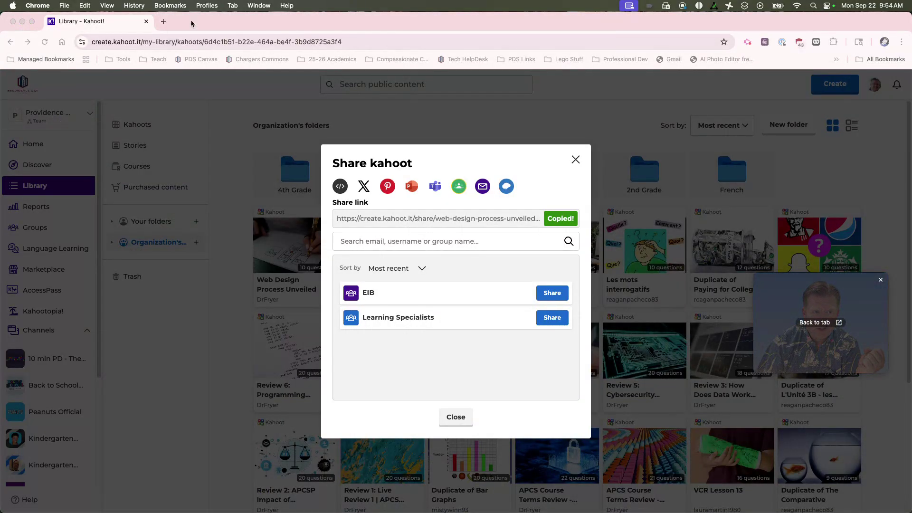
- Switch to the Video Thumbnail Images for Weekly Tutorials and Websites presentation in Google Slides and start its slideshow
click(22, 22)
click(346, 27)
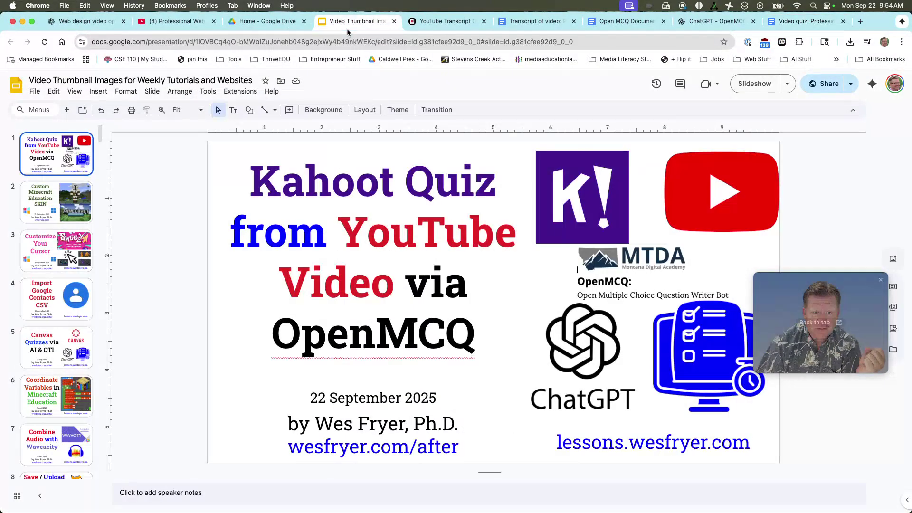
click(754, 85)
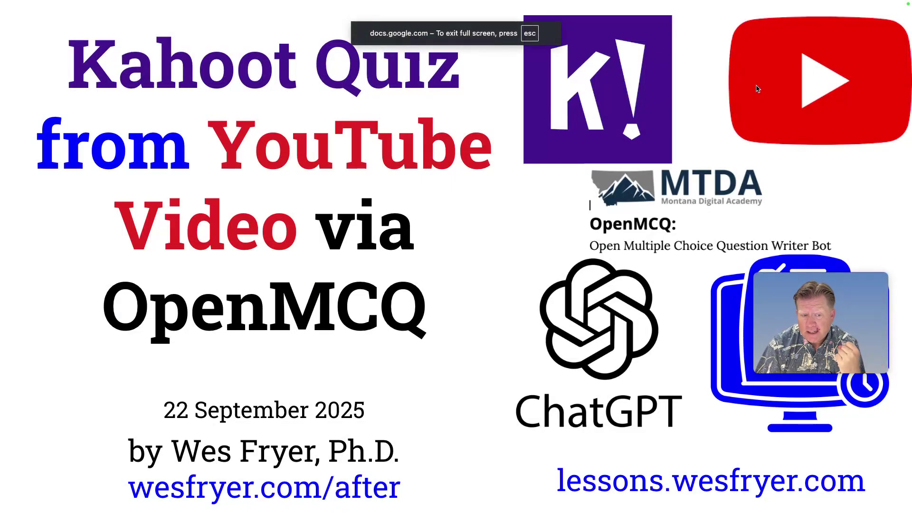